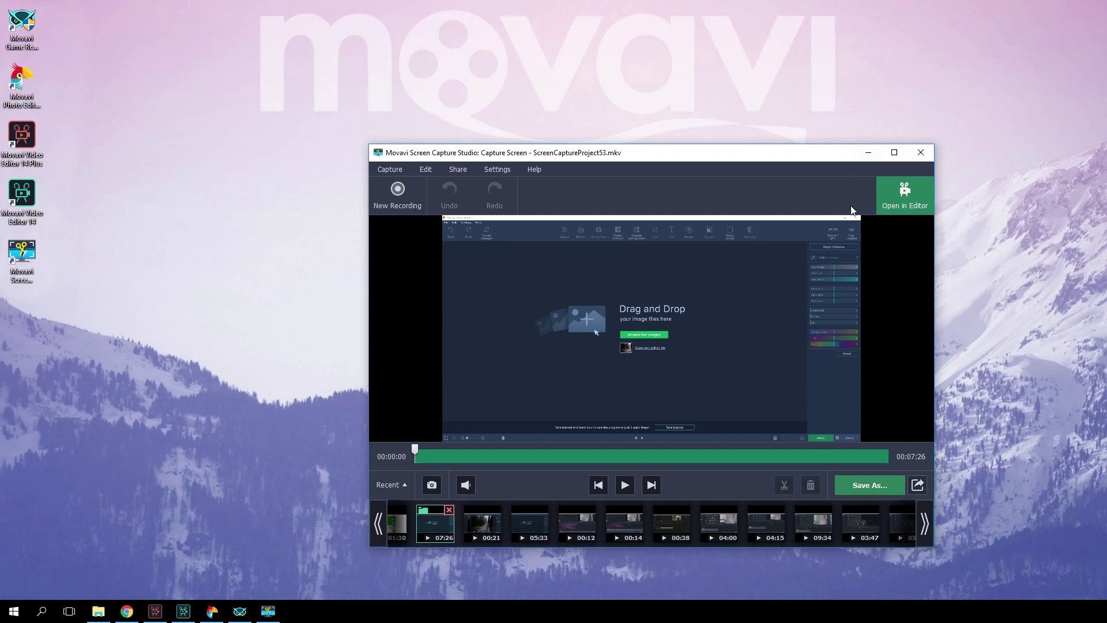
Load ScreenCaptureProject53.mkv into the video editor as a 7:26 timeline clip
{"action": "left_click", "coordinate": [916, 204]}
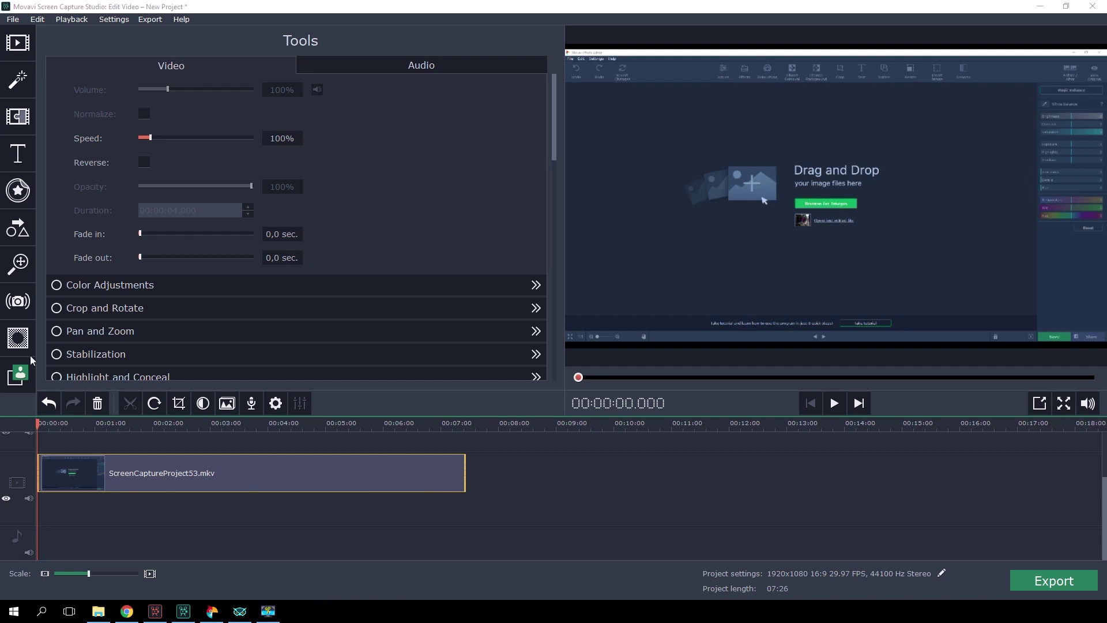
Place ScreenC_EN_35.mp4 after the first recording, making the project 14:52 long
{"action": "left_click_drag", "start_coordinate": [513, 493], "coordinate": [549, 501]}
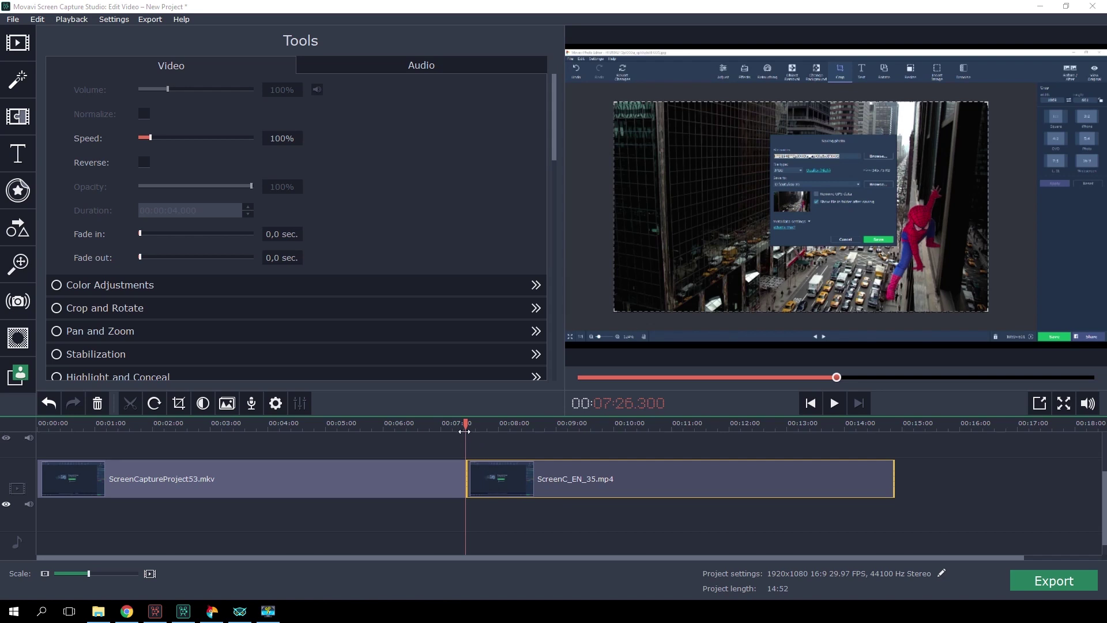
Trim the first clip's start and split it at the Spider-Man photo section
{"action": "left_click_drag", "start_coordinate": [466, 425], "coordinate": [50, 435]}
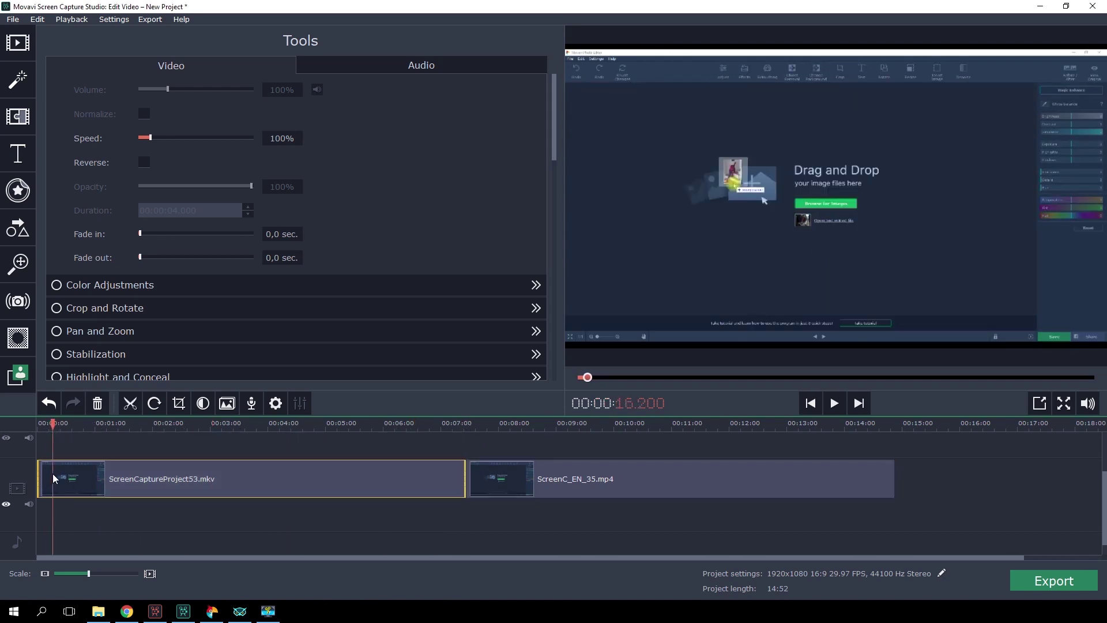
{"action": "left_click_drag", "start_coordinate": [45, 478], "coordinate": [57, 478]}
{"action": "left_click_drag", "start_coordinate": [40, 424], "coordinate": [82, 425]}
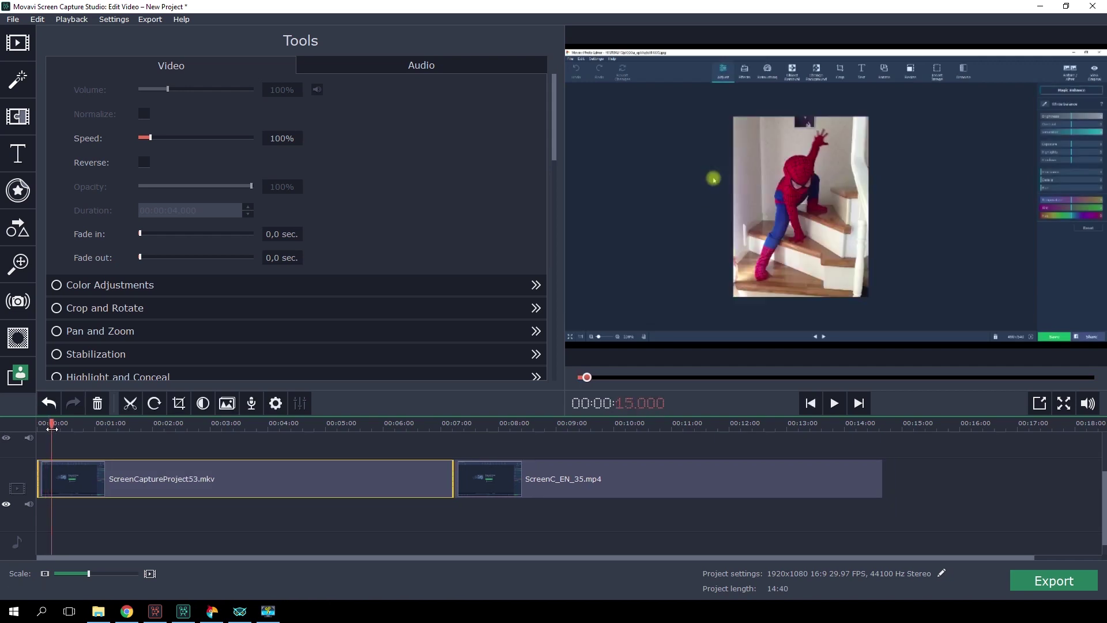
{"action": "left_click", "coordinate": [835, 402]}
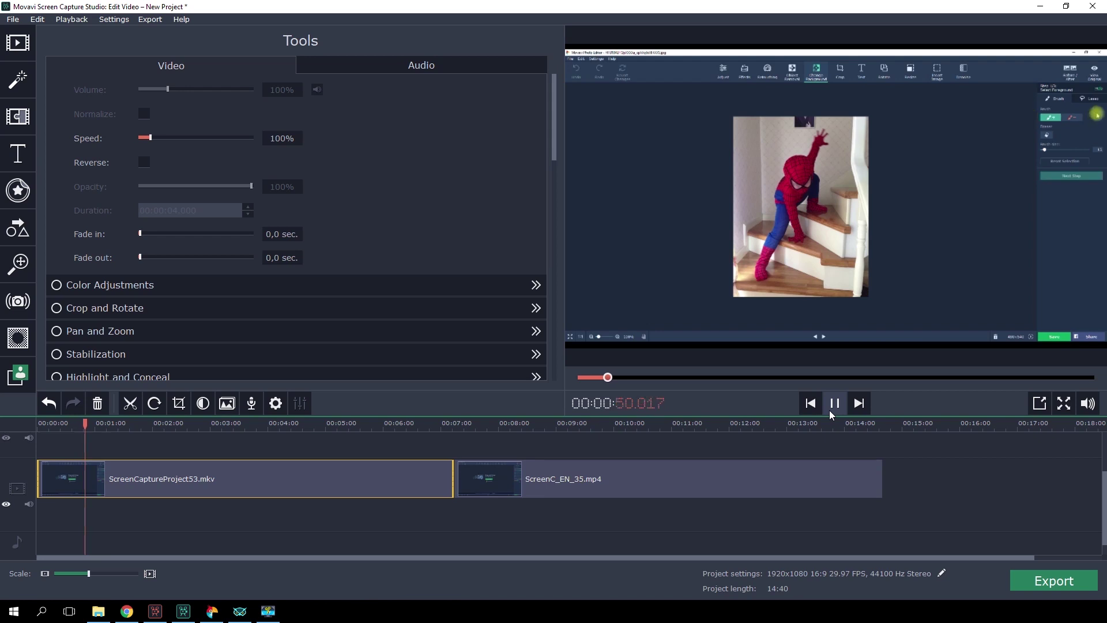
{"action": "left_click", "coordinate": [834, 402]}
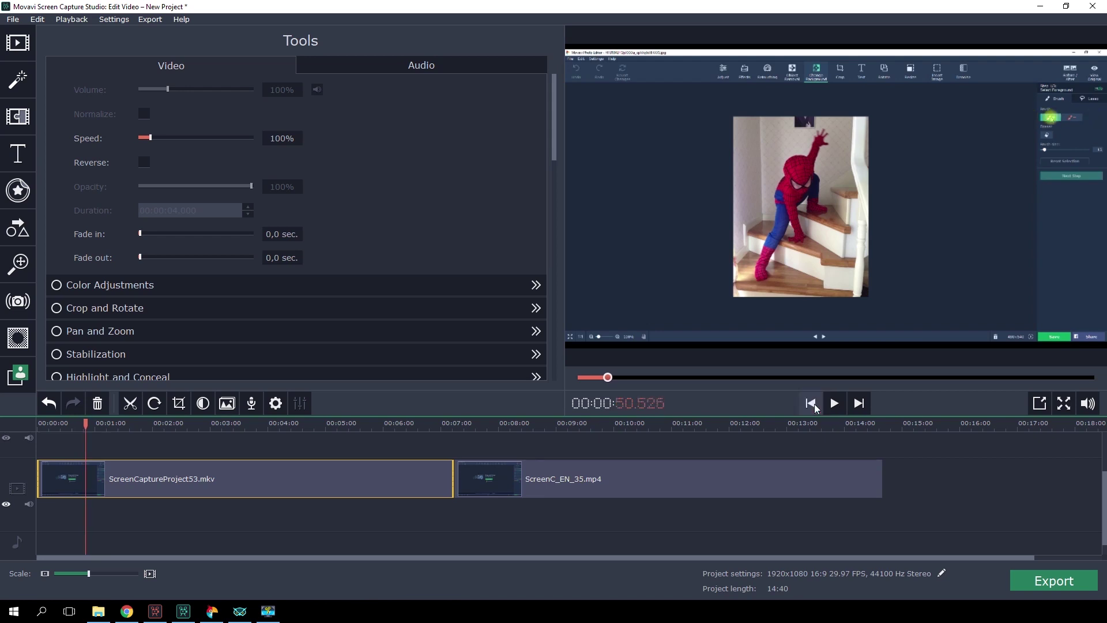
{"action": "left_click", "coordinate": [812, 403]}
{"action": "left_click", "coordinate": [812, 403]}
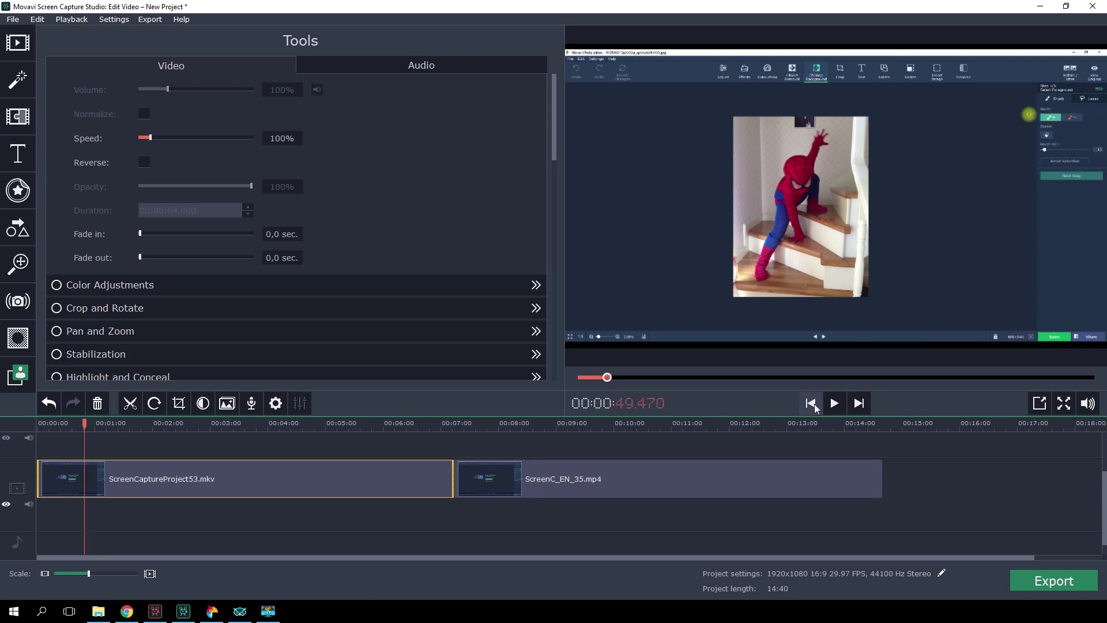
{"action": "left_click", "coordinate": [858, 403]}
{"action": "left_click", "coordinate": [130, 403]}
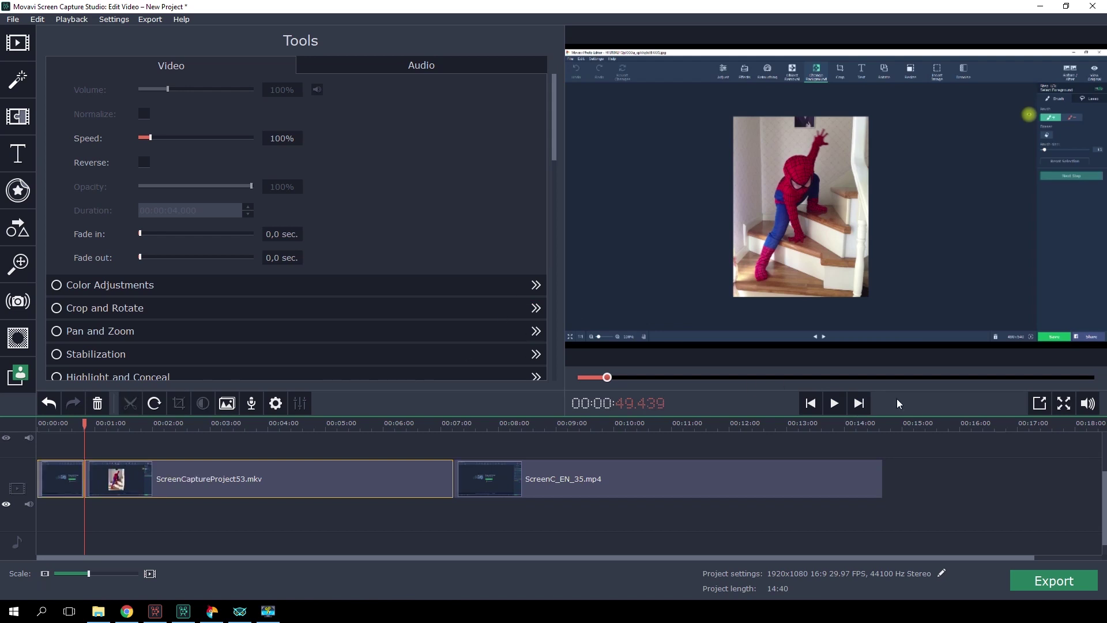
Split the clip again a few frames earlier and delete the short piece between cuts
{"action": "left_click", "coordinate": [812, 403]}
{"action": "left_click", "coordinate": [811, 404]}
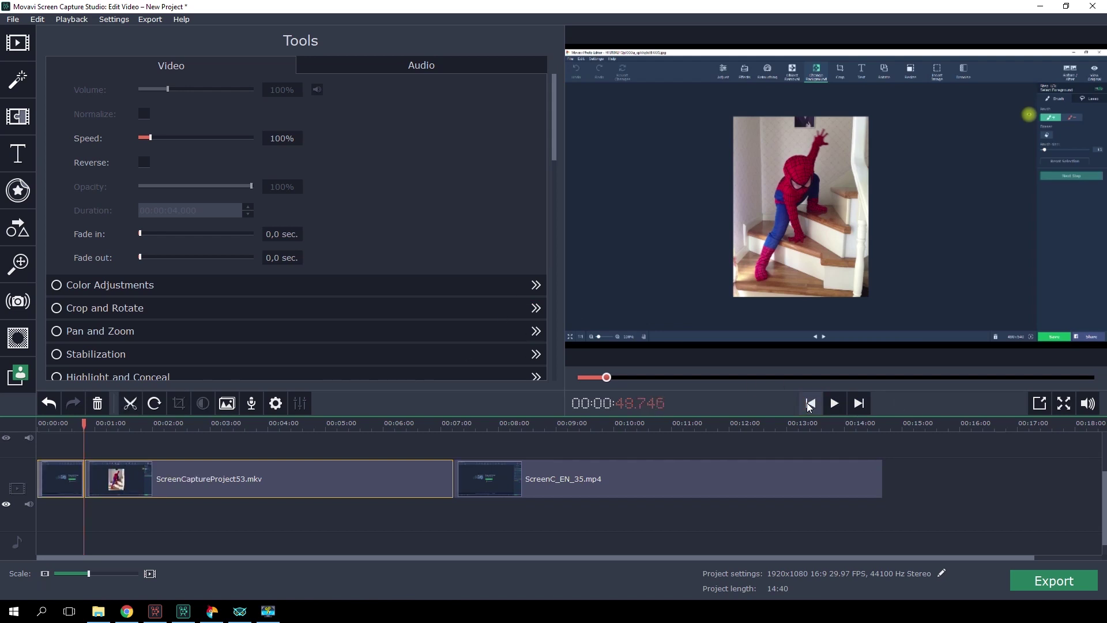
{"action": "left_click", "coordinate": [812, 405]}
{"action": "left_click", "coordinate": [812, 403]}
{"action": "left_click", "coordinate": [812, 404]}
{"action": "left_click_drag", "start_coordinate": [83, 422], "coordinate": [71, 424]}
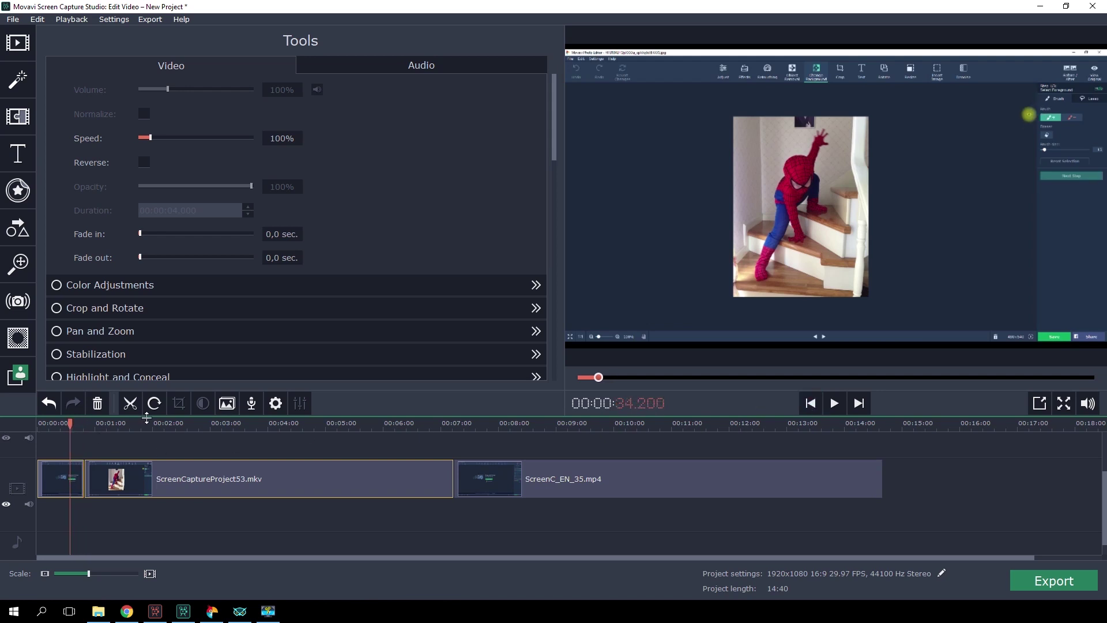
{"action": "left_click", "coordinate": [130, 403]}
{"action": "left_click", "coordinate": [76, 478]}
{"action": "left_click", "coordinate": [96, 404]}
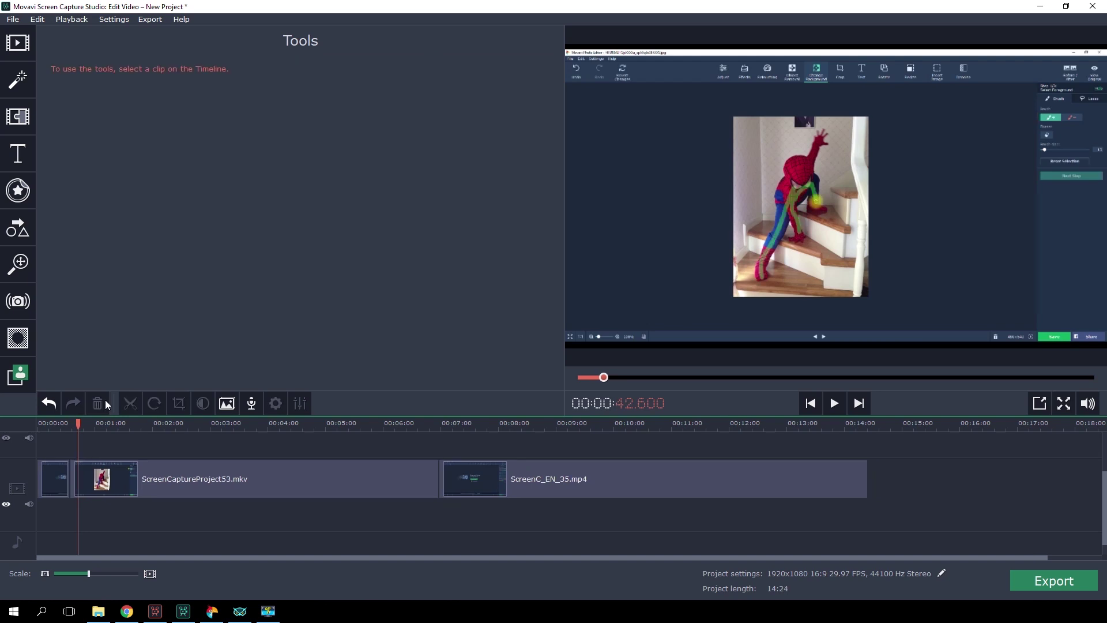
Cut out another short piece further into the recording, leaving the project at 14:16
{"action": "left_click", "coordinate": [101, 423]}
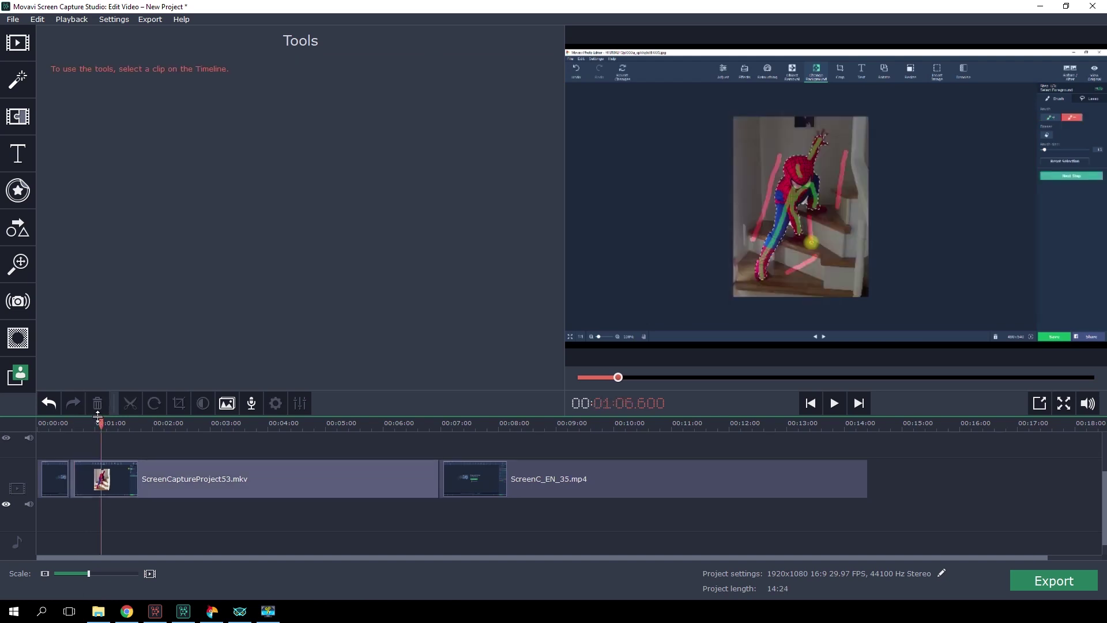
{"action": "left_click", "coordinate": [121, 447]}
{"action": "mouse_move", "coordinate": [121, 423]}
{"action": "left_mouse_down"}
{"action": "mouse_move", "coordinate": [87, 423]}
{"action": "mouse_move", "coordinate": [110, 423]}
{"action": "left_mouse_up"}
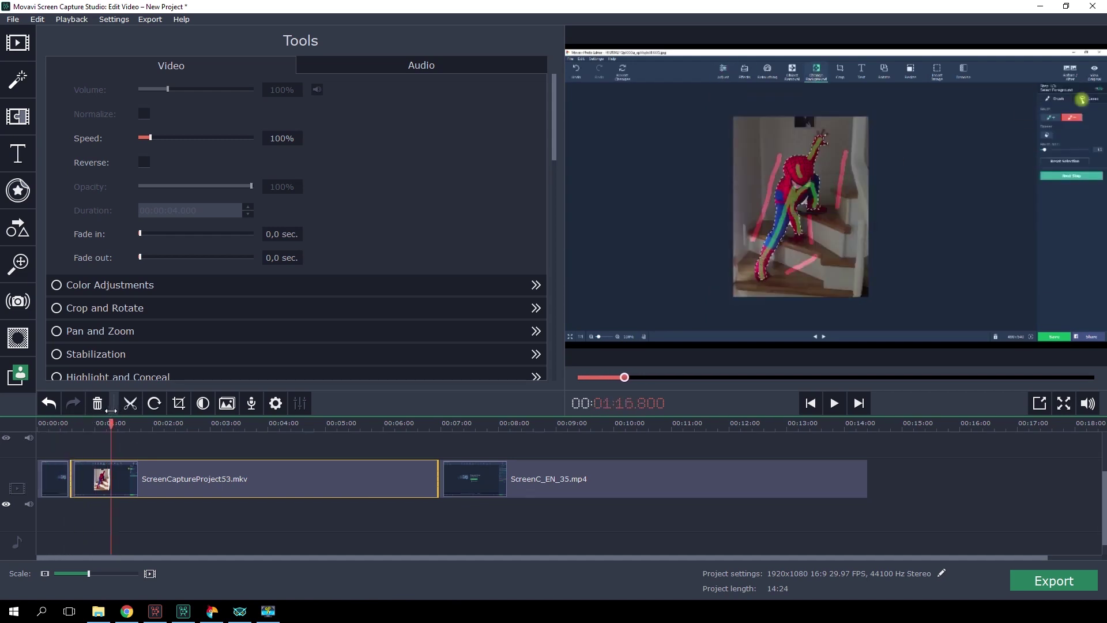
{"action": "left_click", "coordinate": [130, 403]}
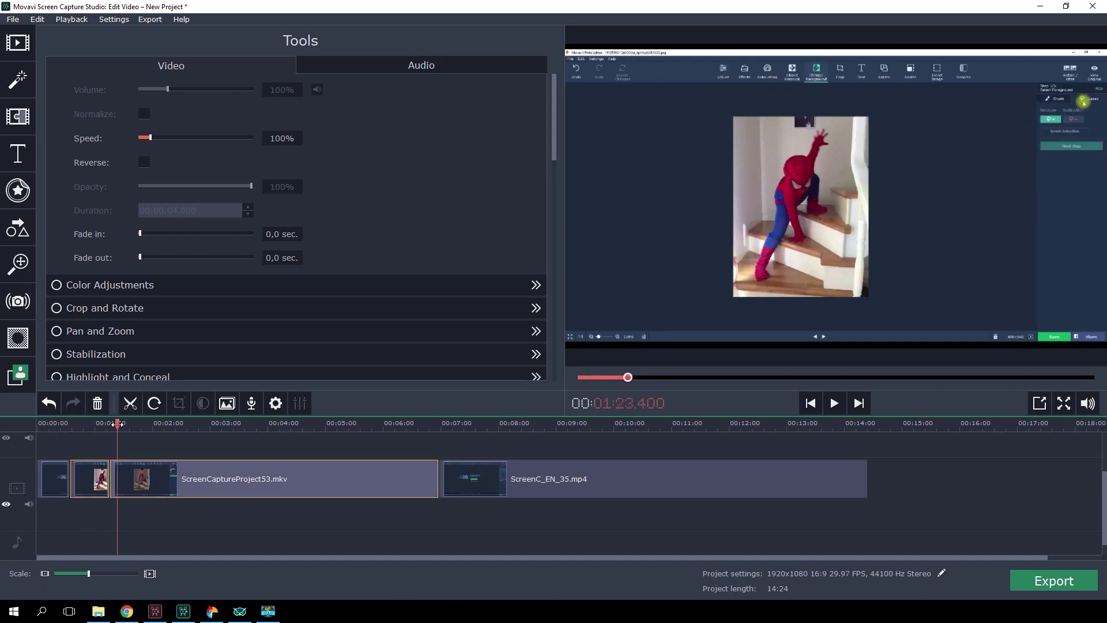
{"action": "left_click_drag", "start_coordinate": [113, 478], "coordinate": [116, 478]}
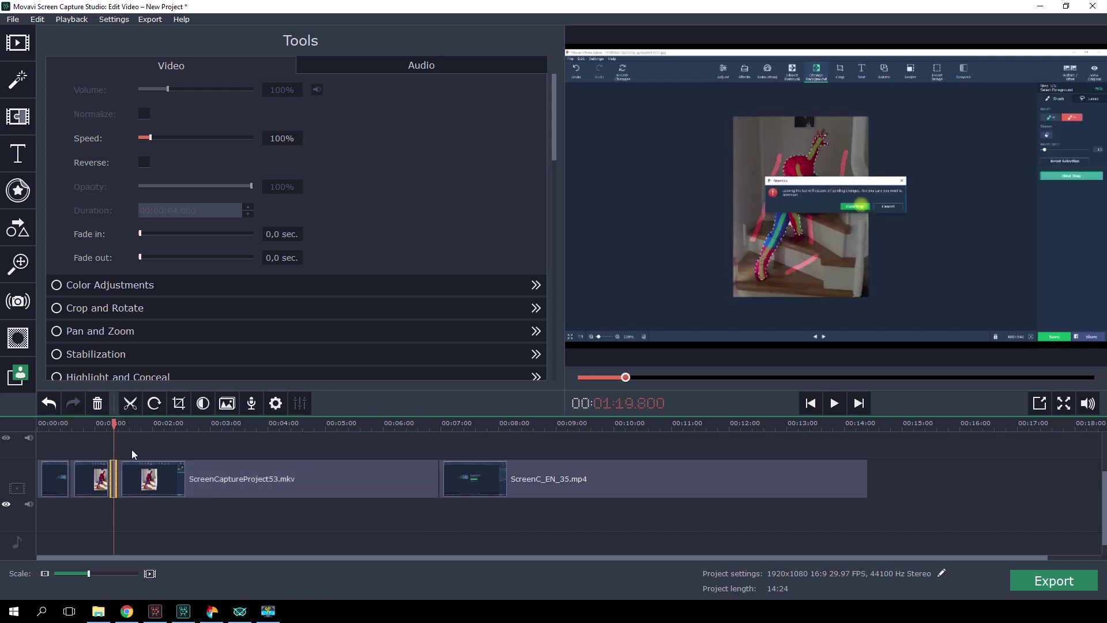
{"action": "left_click", "coordinate": [97, 403]}
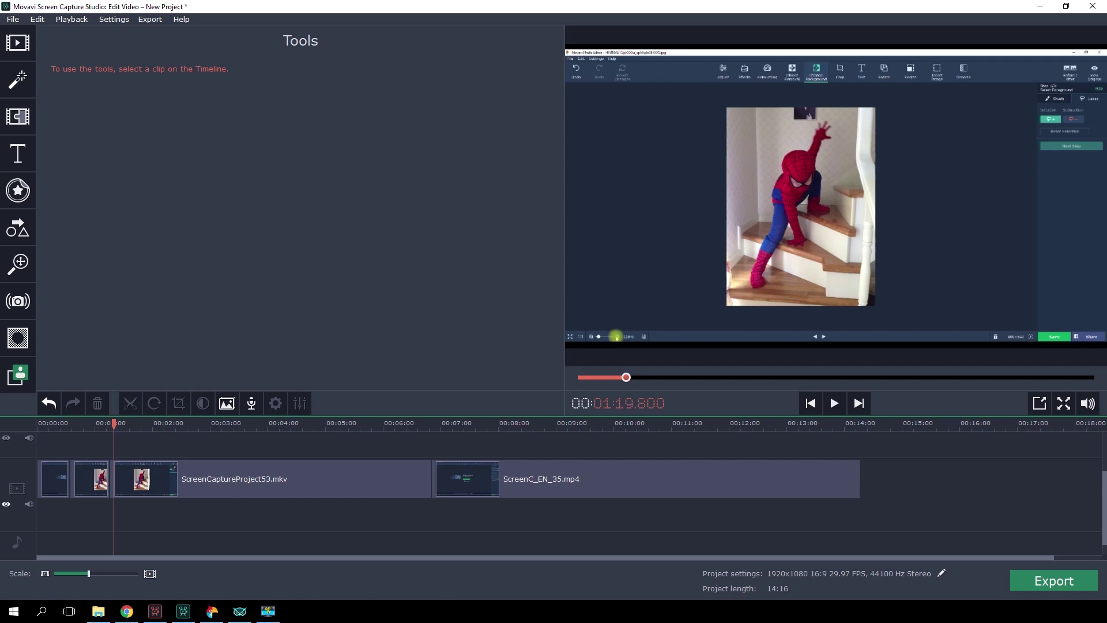
Place the voiceover .wav at 00:00 on the audio track and deselect it
{"action": "left_click_drag", "start_coordinate": [96, 479], "coordinate": [108, 518]}
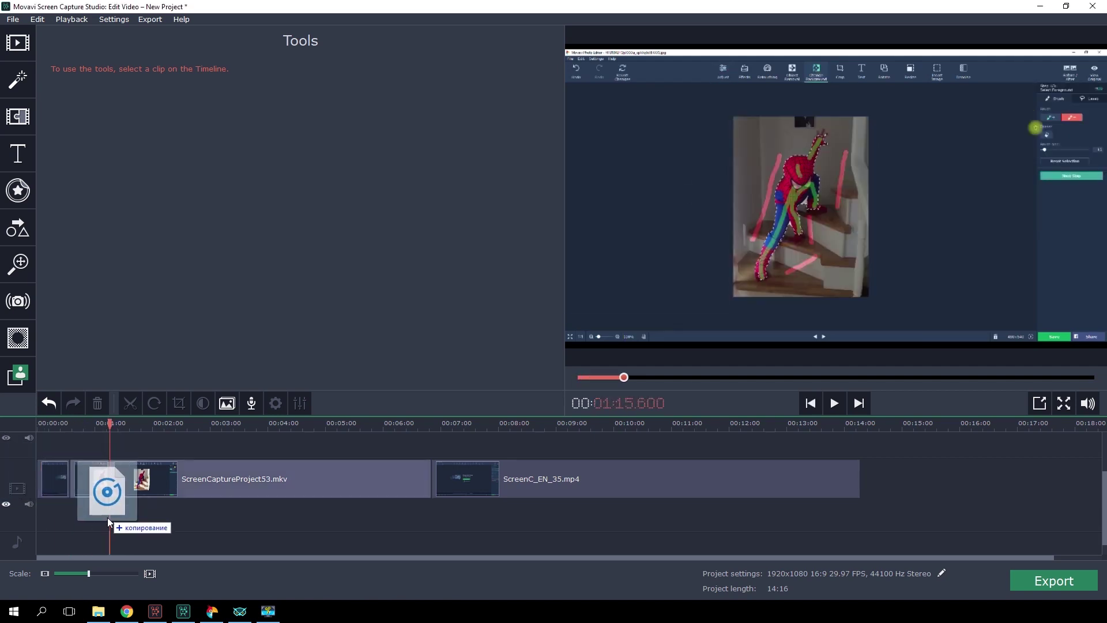
{"action": "mouse_move", "coordinate": [107, 517]}
{"action": "left_mouse_down"}
{"action": "mouse_move", "coordinate": [924, 526]}
{"action": "mouse_move", "coordinate": [78, 546]}
{"action": "left_mouse_up"}
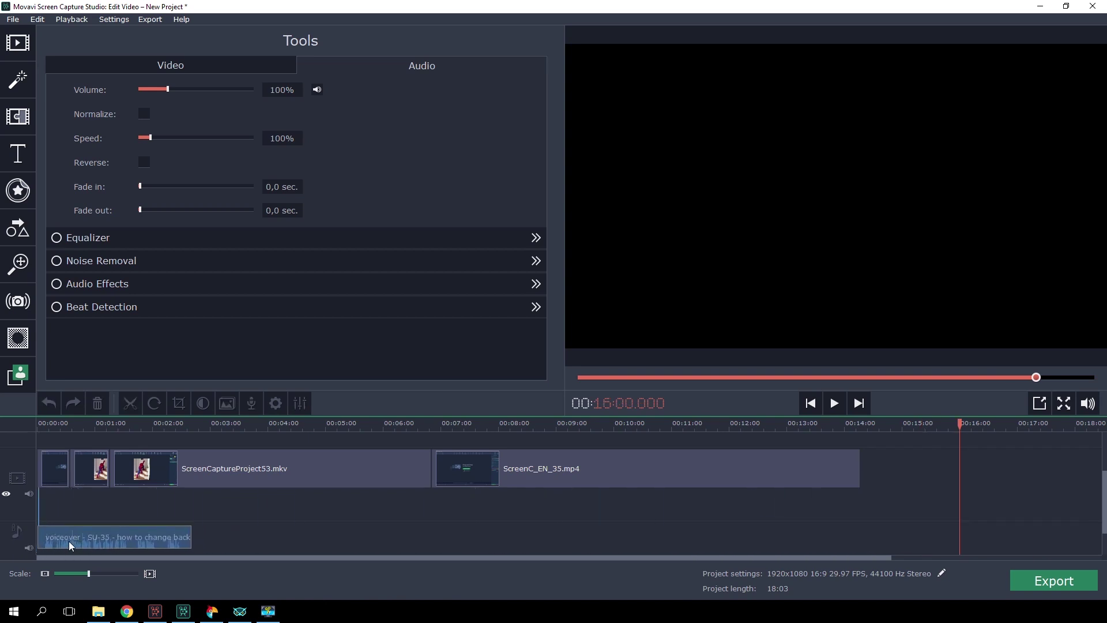
{"action": "left_click", "coordinate": [157, 519]}
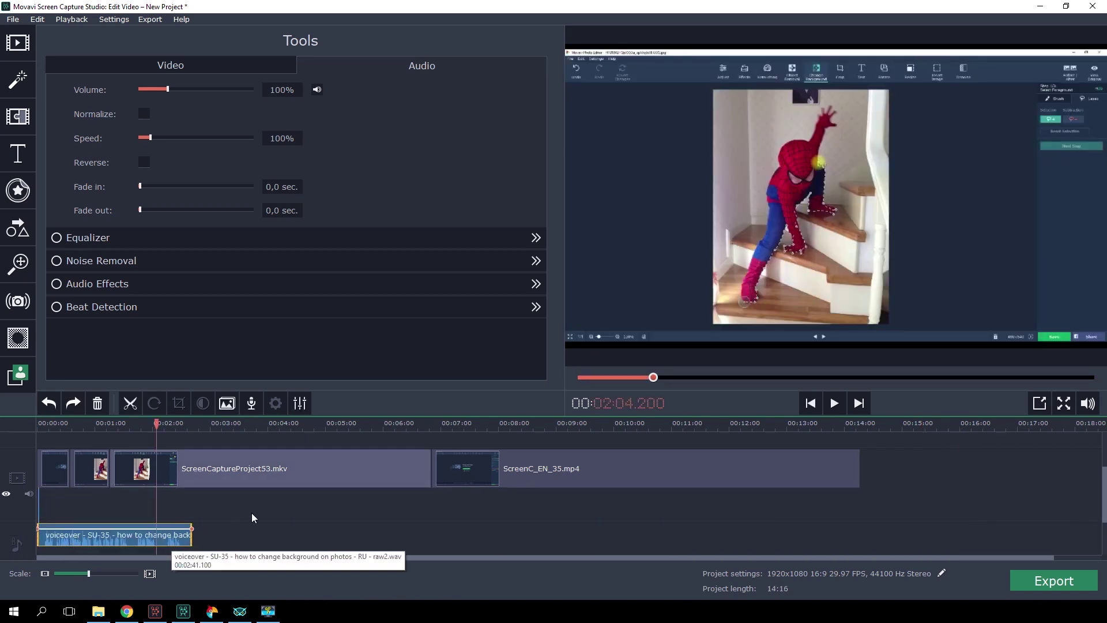
{"action": "left_click", "coordinate": [252, 513]}
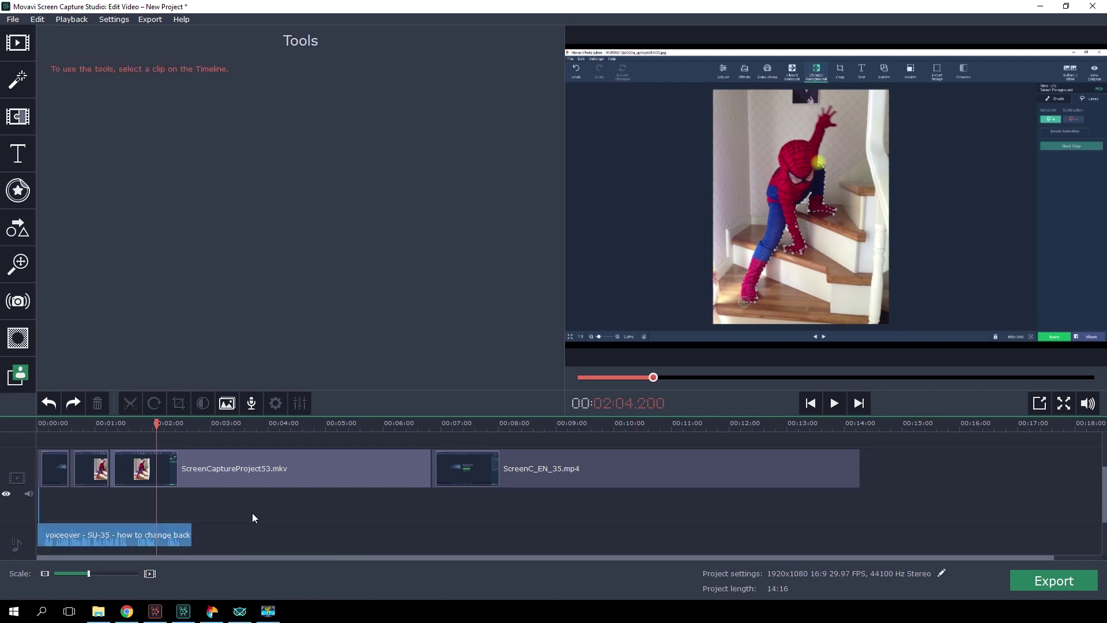
{"action": "left_click_drag", "start_coordinate": [221, 426], "coordinate": [429, 430]}
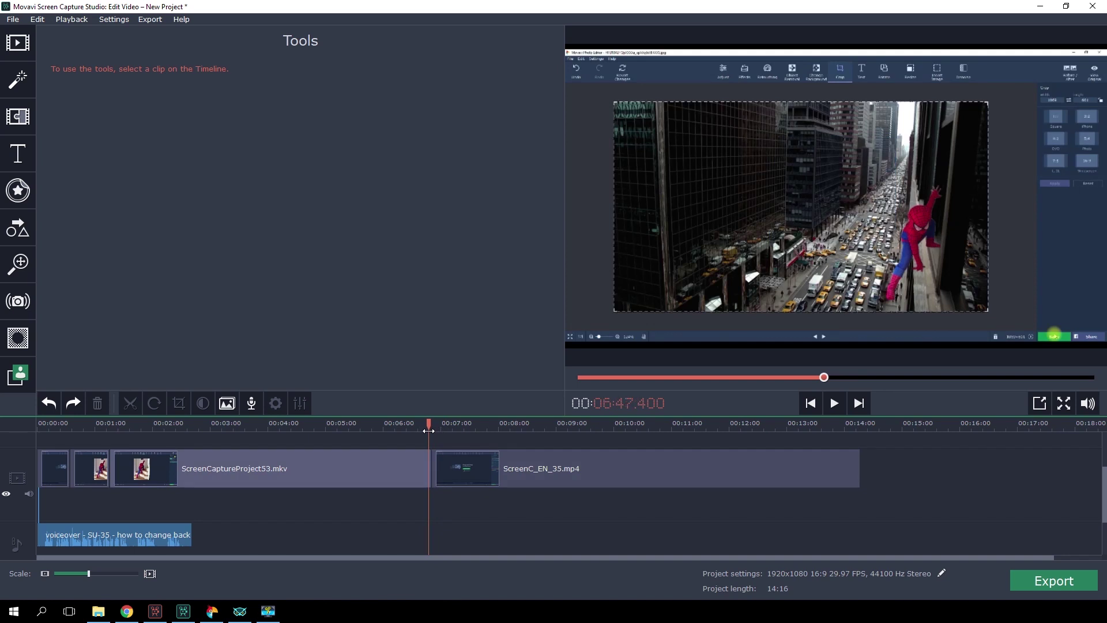
Record a 44.1 kHz mono 16-bit microphone narration near the 06:48 mark
{"action": "left_click", "coordinate": [250, 403]}
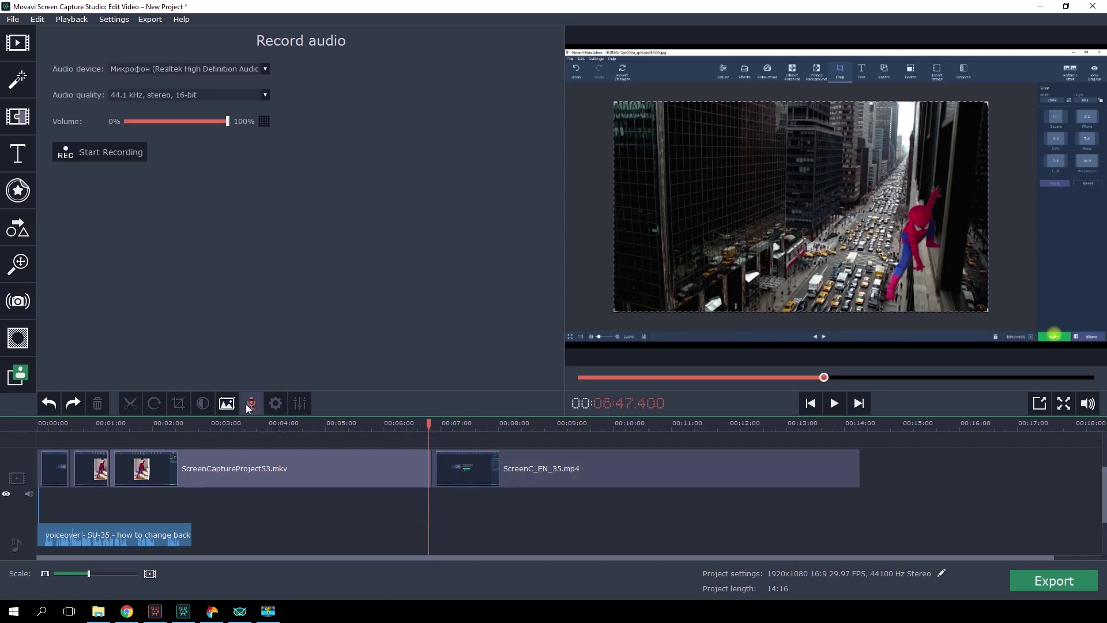
{"action": "left_click", "coordinate": [210, 94]}
{"action": "left_click", "coordinate": [184, 136]}
{"action": "left_click", "coordinate": [135, 148]}
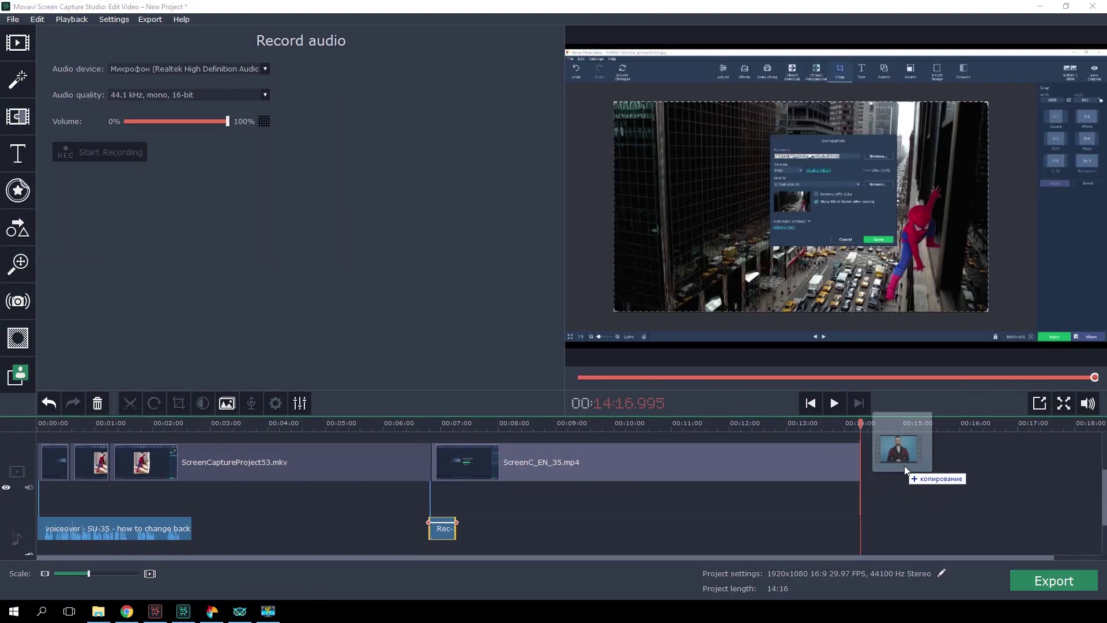
Add MVI_7864.MOV at the timeline end and trim the small stand-up clip's start
{"action": "left_click_drag", "start_coordinate": [907, 470], "coordinate": [870, 462]}
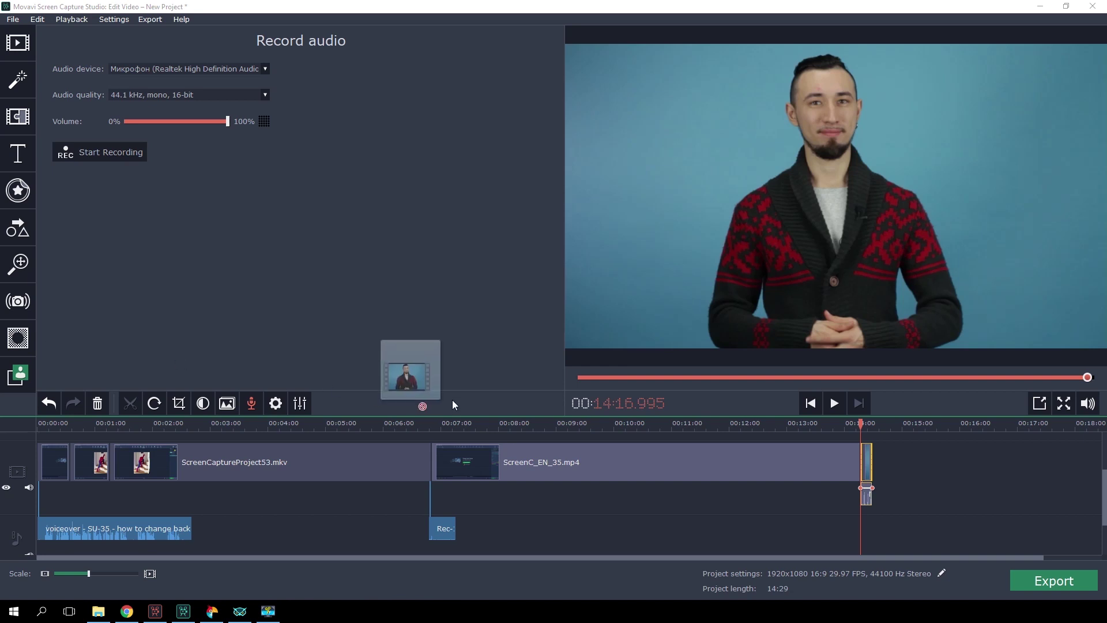
{"action": "left_click_drag", "start_coordinate": [410, 372], "coordinate": [900, 469]}
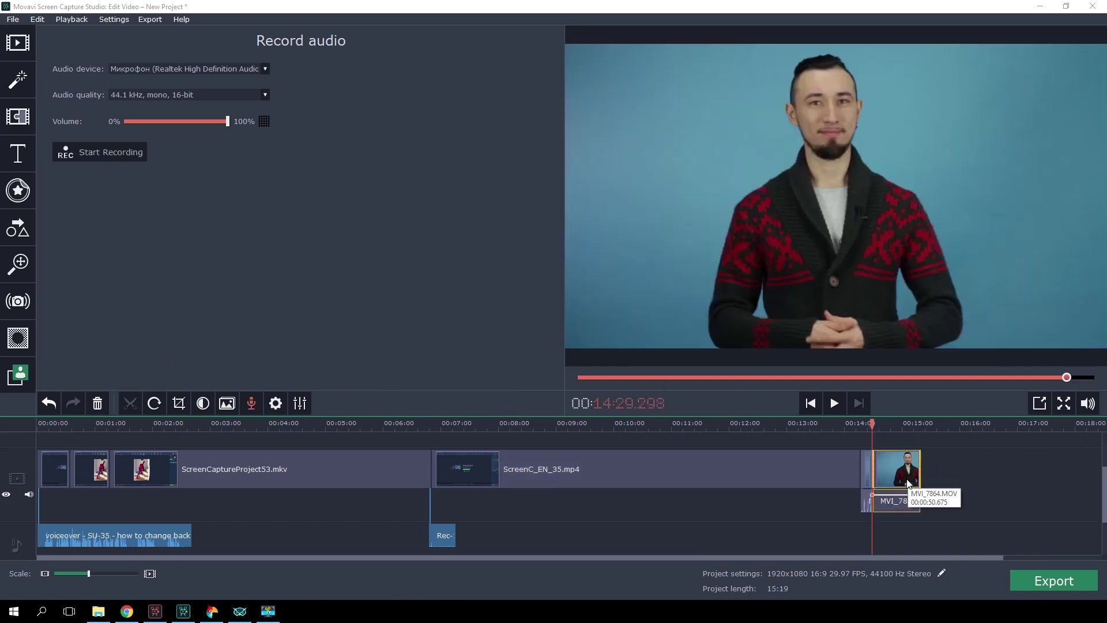
{"action": "left_click_drag", "start_coordinate": [88, 573], "coordinate": [92, 574]}
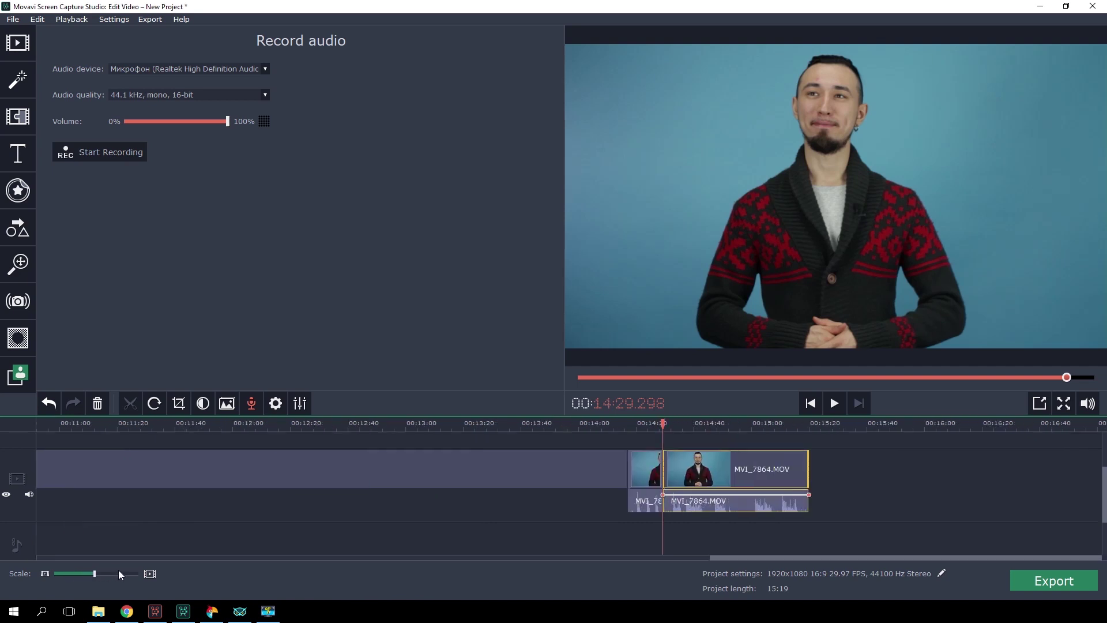
{"action": "left_click", "coordinate": [632, 468]}
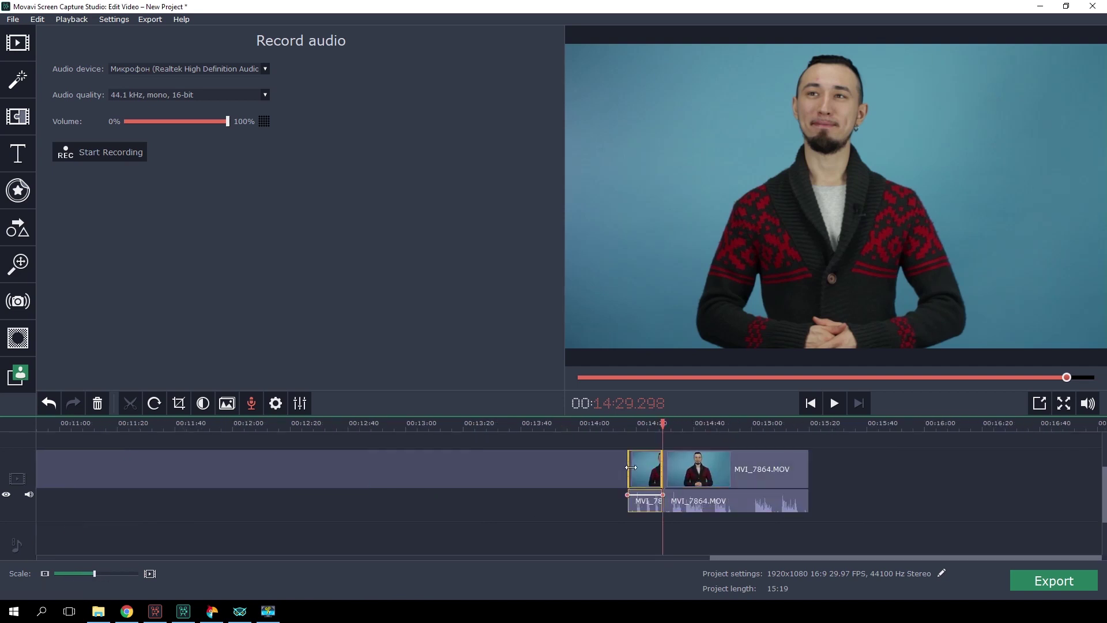
{"action": "left_click_drag", "start_coordinate": [630, 468], "coordinate": [654, 473]}
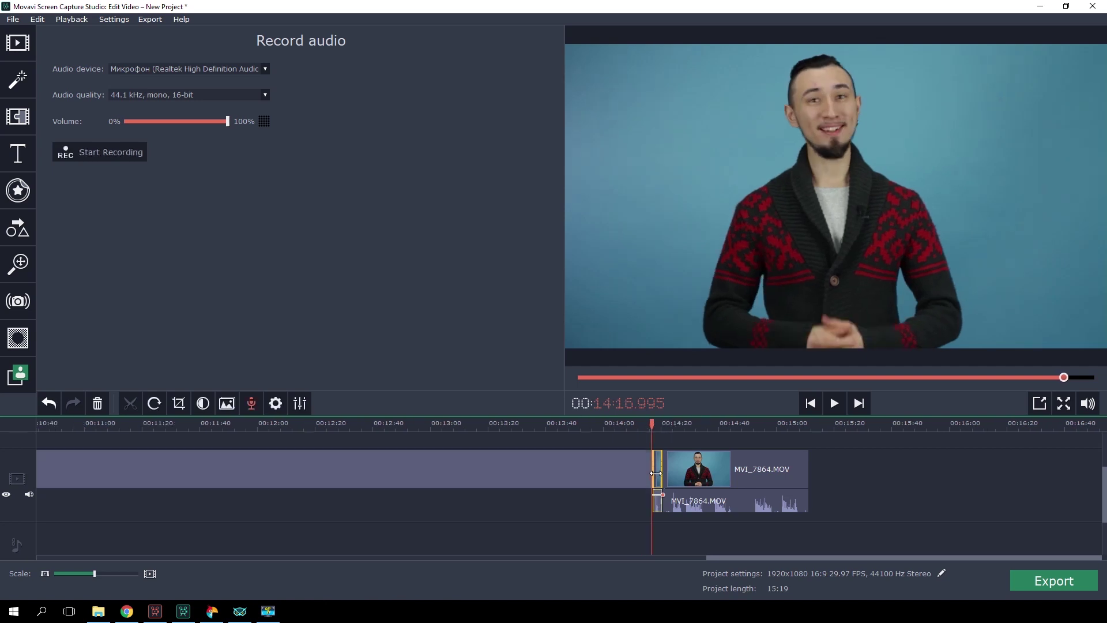
Split MVI_7864 at the playhead and delete its first piece
{"action": "left_click", "coordinate": [787, 423]}
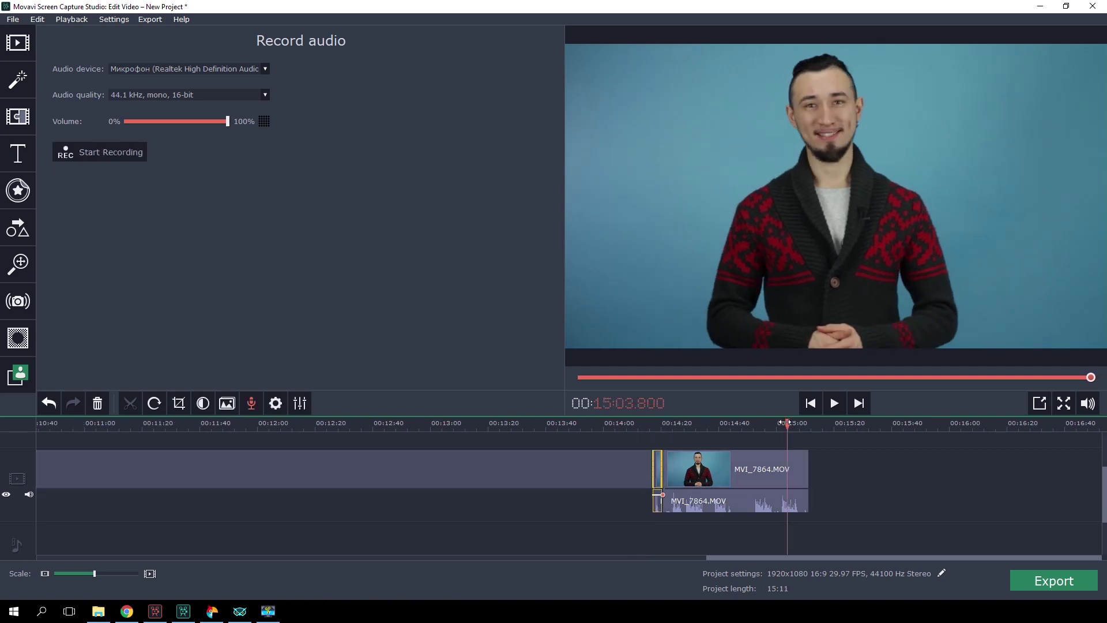
{"action": "left_click", "coordinate": [780, 478]}
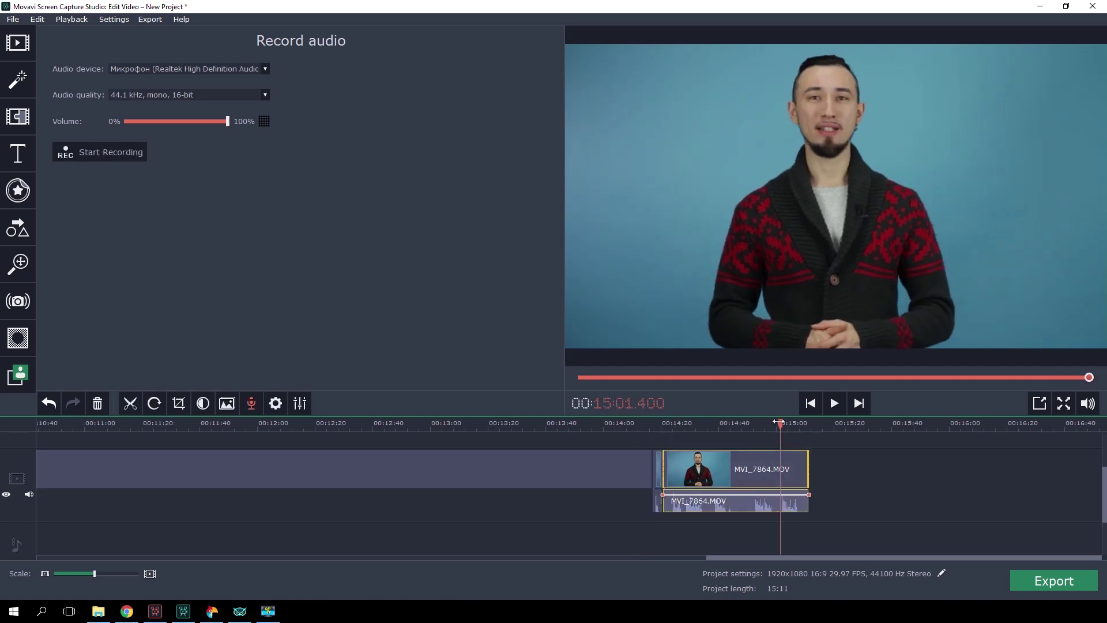
{"action": "left_click", "coordinate": [131, 403]}
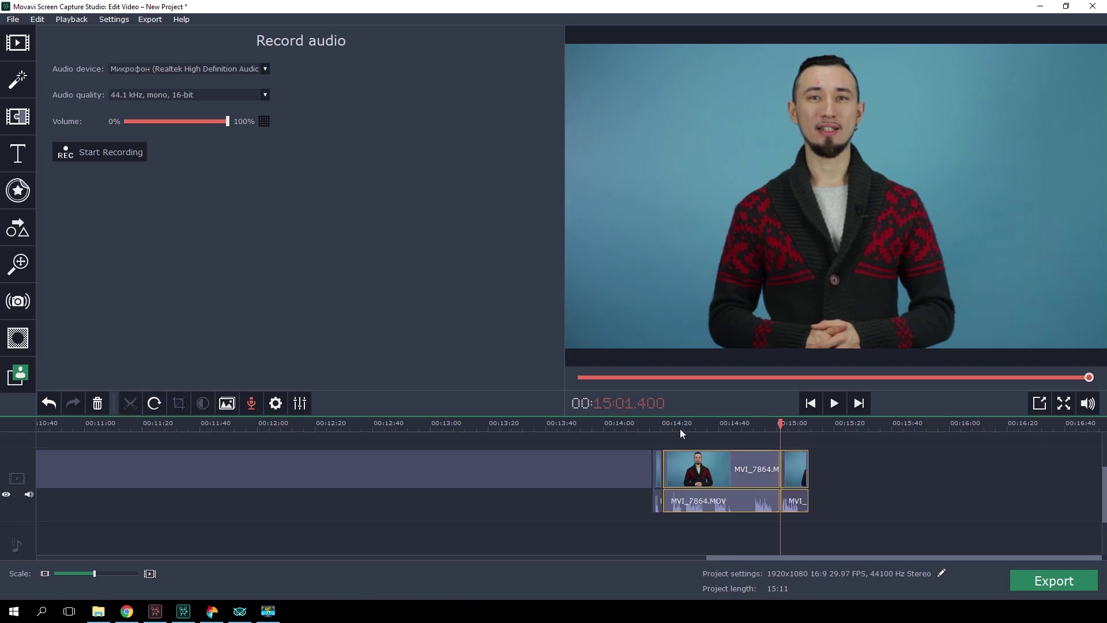
{"action": "left_click", "coordinate": [792, 423]}
{"action": "left_click_drag", "start_coordinate": [794, 423], "coordinate": [801, 423]}
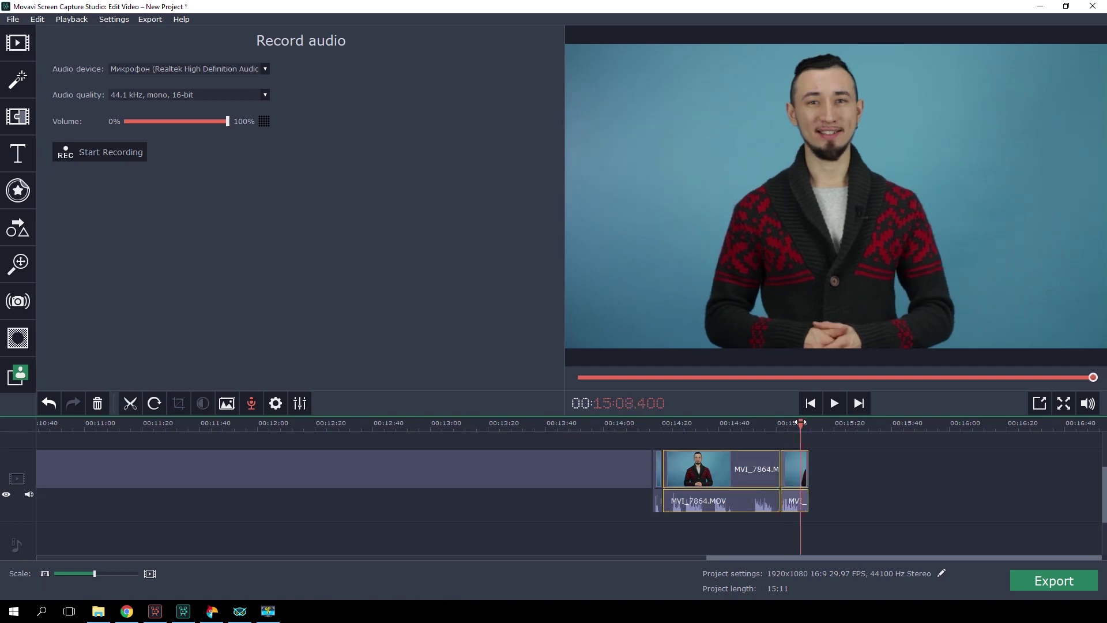
{"action": "key", "text": "Delete"}
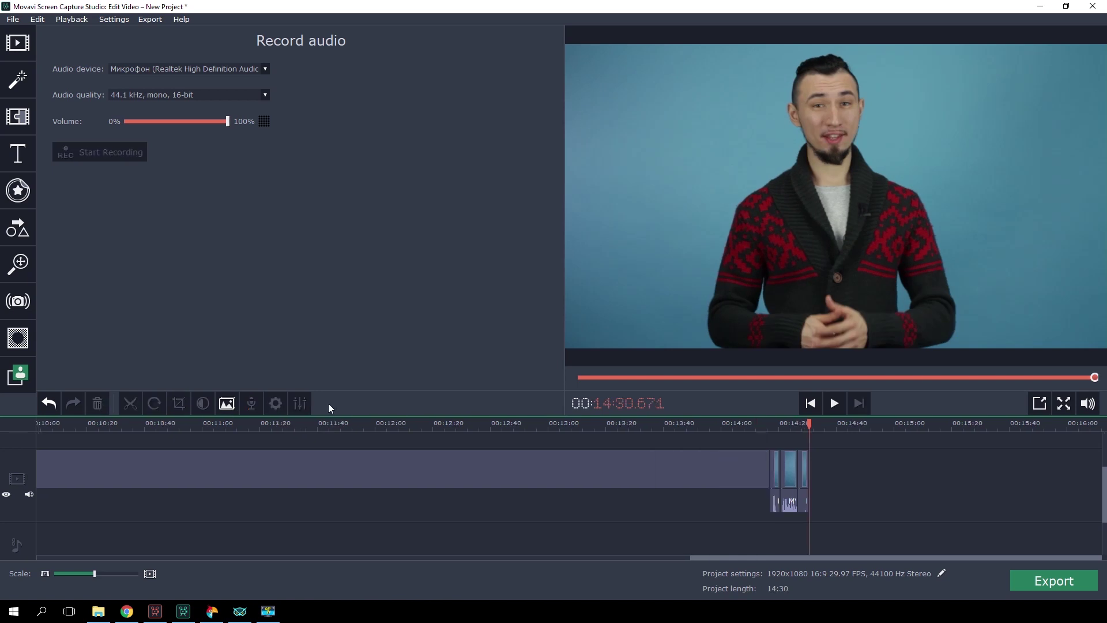
Delete the tiny leftover clips near 14:28 and at the track's end, reaching 14:26
{"action": "left_click", "coordinate": [804, 468]}
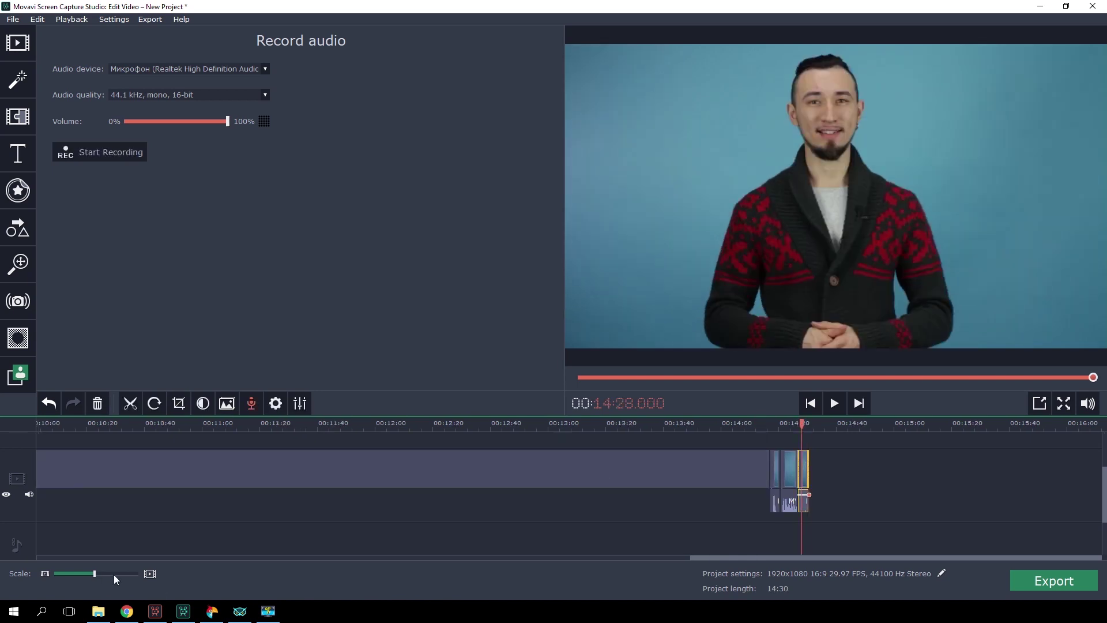
{"action": "left_click_drag", "start_coordinate": [94, 574], "coordinate": [109, 574]}
{"action": "key", "text": "Delete"}
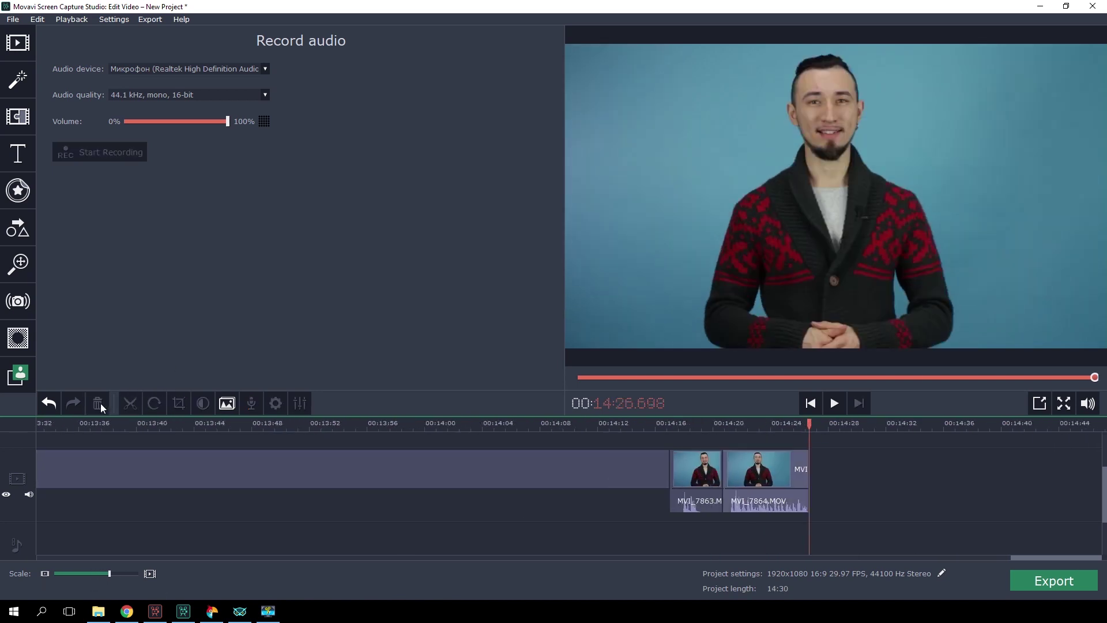
{"action": "left_click_drag", "start_coordinate": [109, 574], "coordinate": [89, 574]}
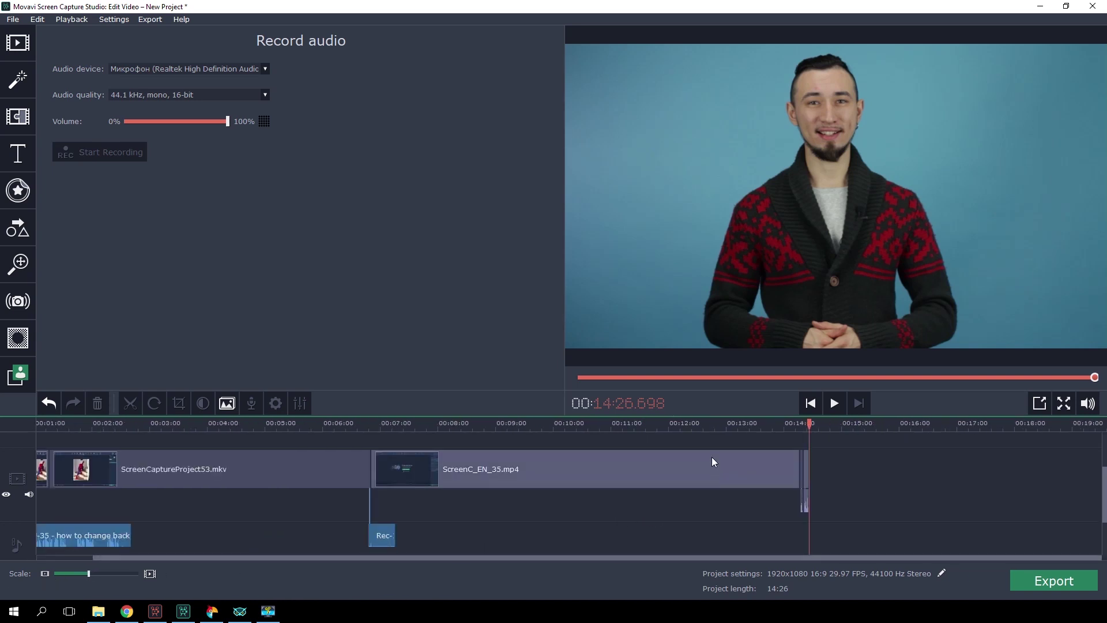
{"action": "left_click_drag", "start_coordinate": [88, 574], "coordinate": [85, 574]}
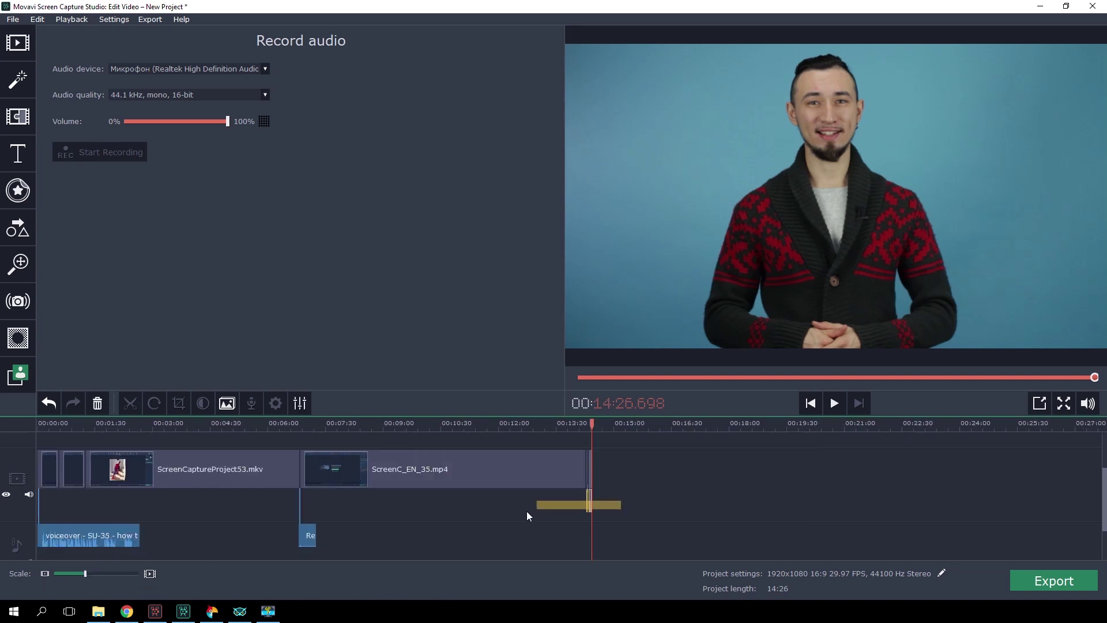
{"action": "left_click", "coordinate": [588, 472]}
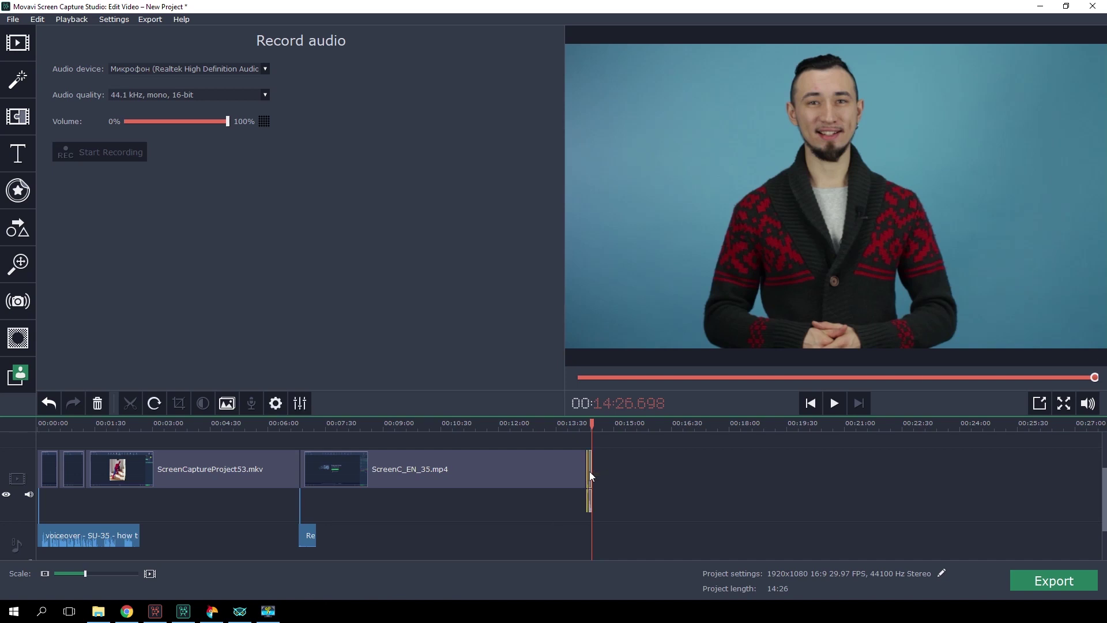
{"action": "key", "text": "Delete"}
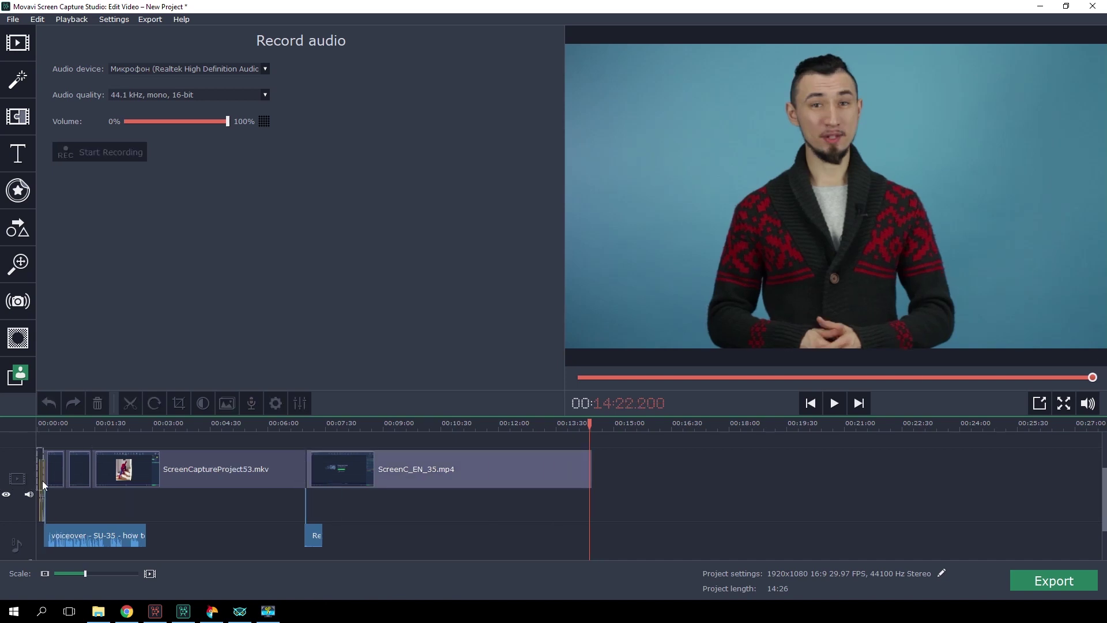
{"action": "left_click", "coordinate": [42, 480]}
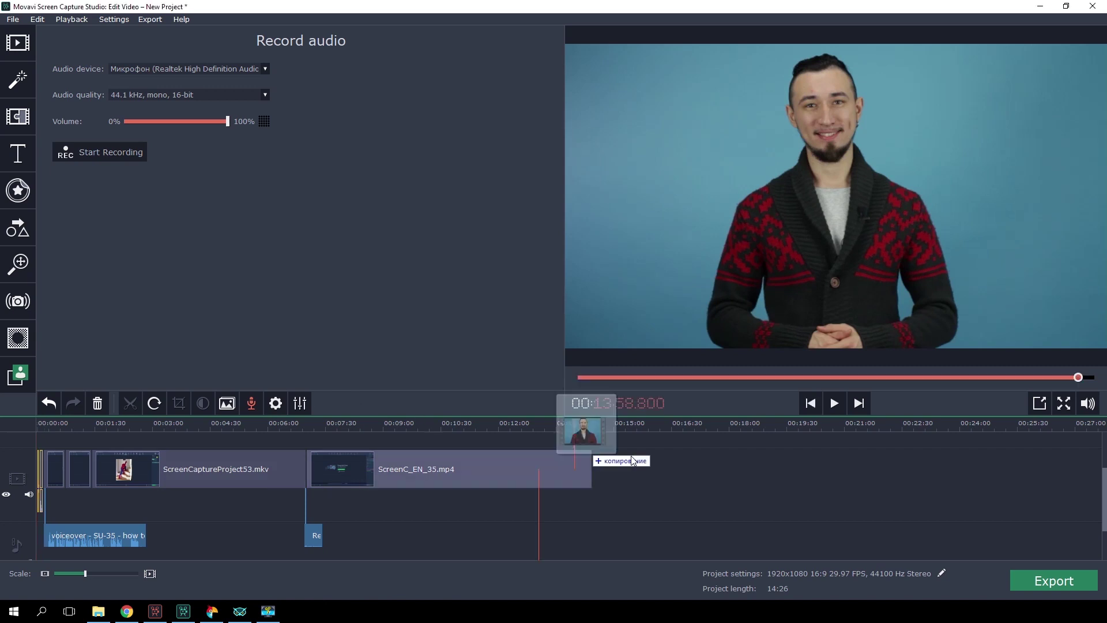
Trim MVI_7875.MOV's start, place it between the recordings, and shift the audio clip after it
{"action": "left_click_drag", "start_coordinate": [594, 421], "coordinate": [674, 474]}
{"action": "left_click", "coordinate": [686, 423]}
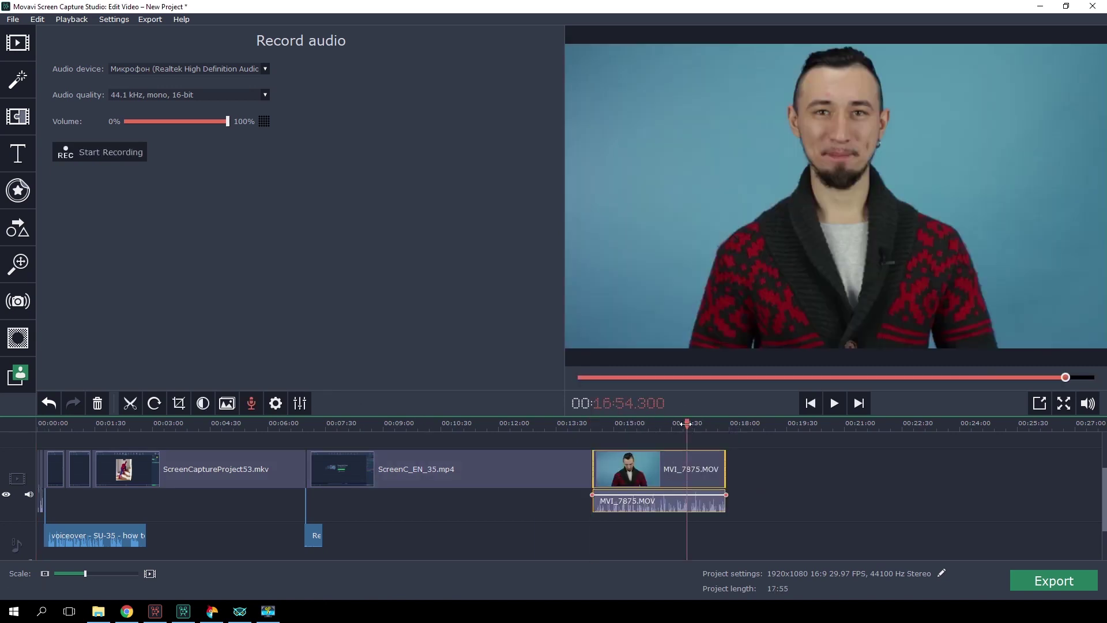
{"action": "left_click_drag", "start_coordinate": [598, 479], "coordinate": [701, 478]}
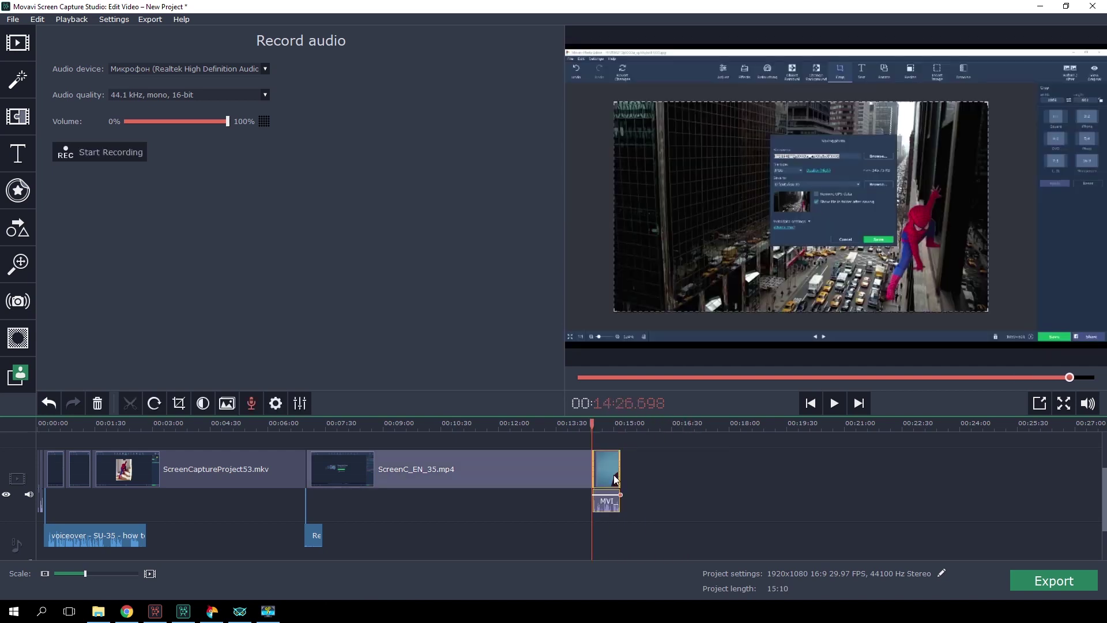
{"action": "mouse_move", "coordinate": [606, 472]}
{"action": "left_mouse_down"}
{"action": "mouse_move", "coordinate": [103, 472]}
{"action": "mouse_move", "coordinate": [332, 480]}
{"action": "left_mouse_up"}
{"action": "left_click_drag", "start_coordinate": [315, 536], "coordinate": [343, 535]}
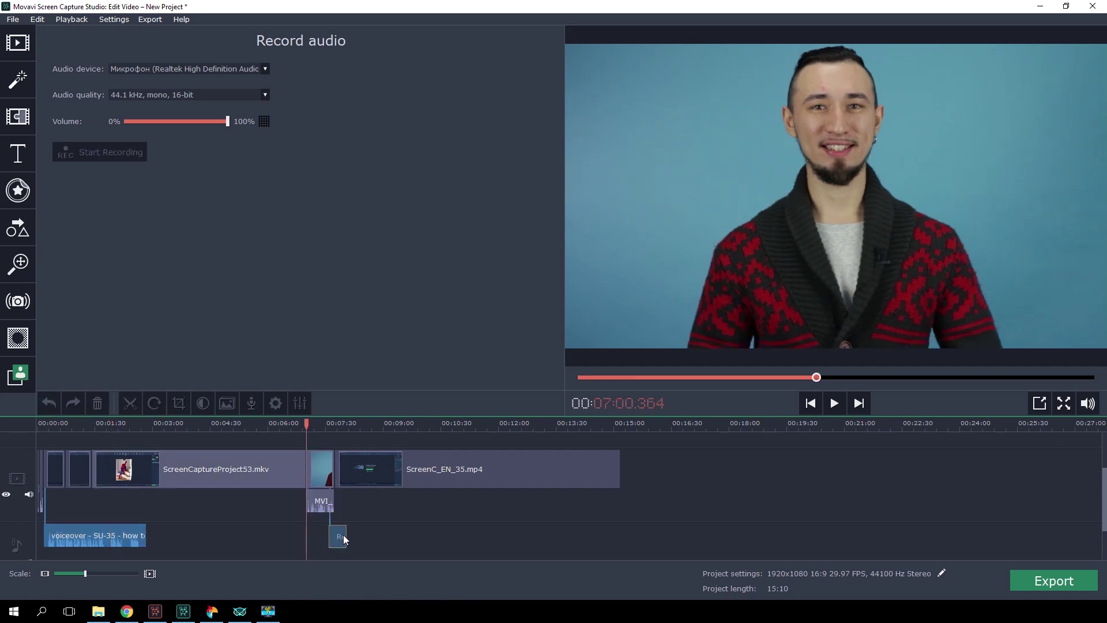
Copy the short stand-up clip to the timeline end, shorten it, and review playback
{"action": "left_click", "coordinate": [329, 479]}
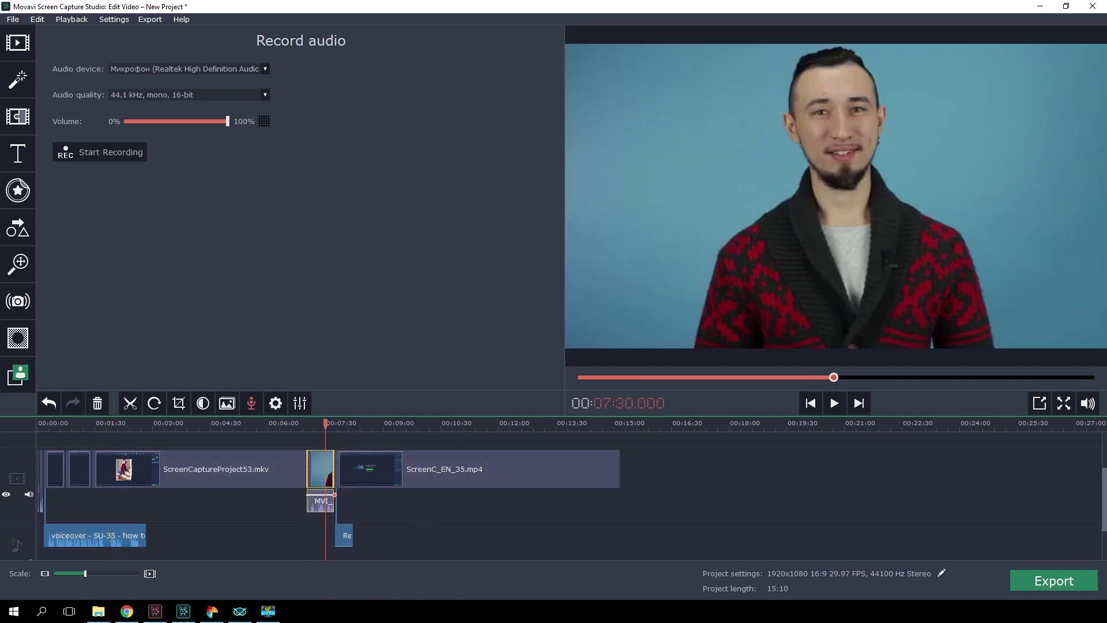
{"action": "mouse_move", "coordinate": [321, 472]}
{"action": "left_mouse_down"}
{"action": "mouse_move", "coordinate": [628, 476]}
{"action": "mouse_move", "coordinate": [641, 500]}
{"action": "left_mouse_up"}
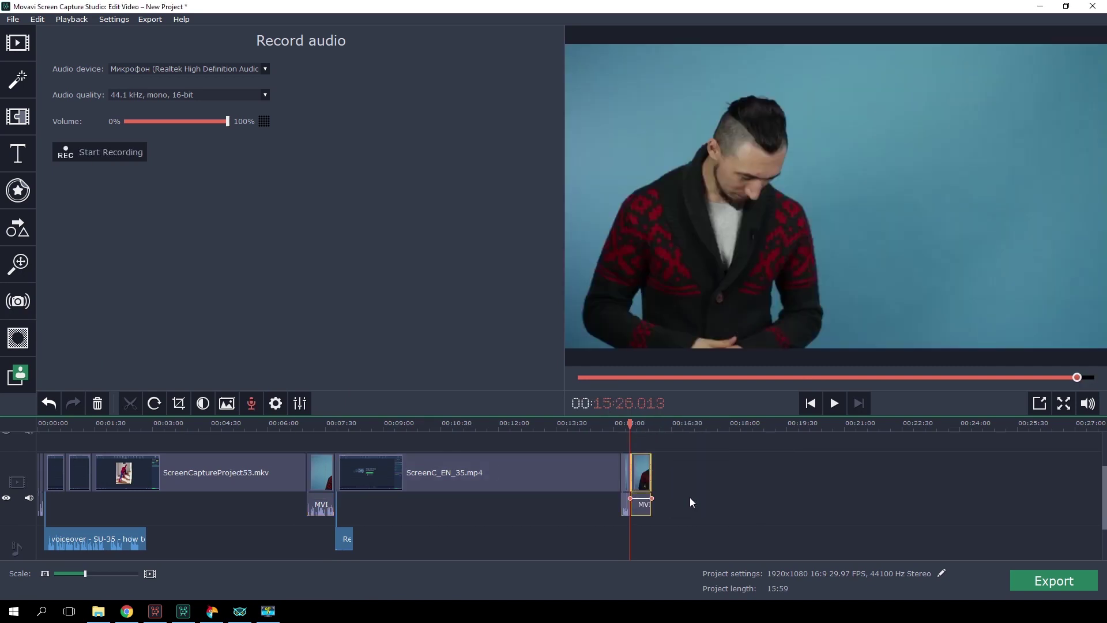
{"action": "left_click", "coordinate": [640, 424]}
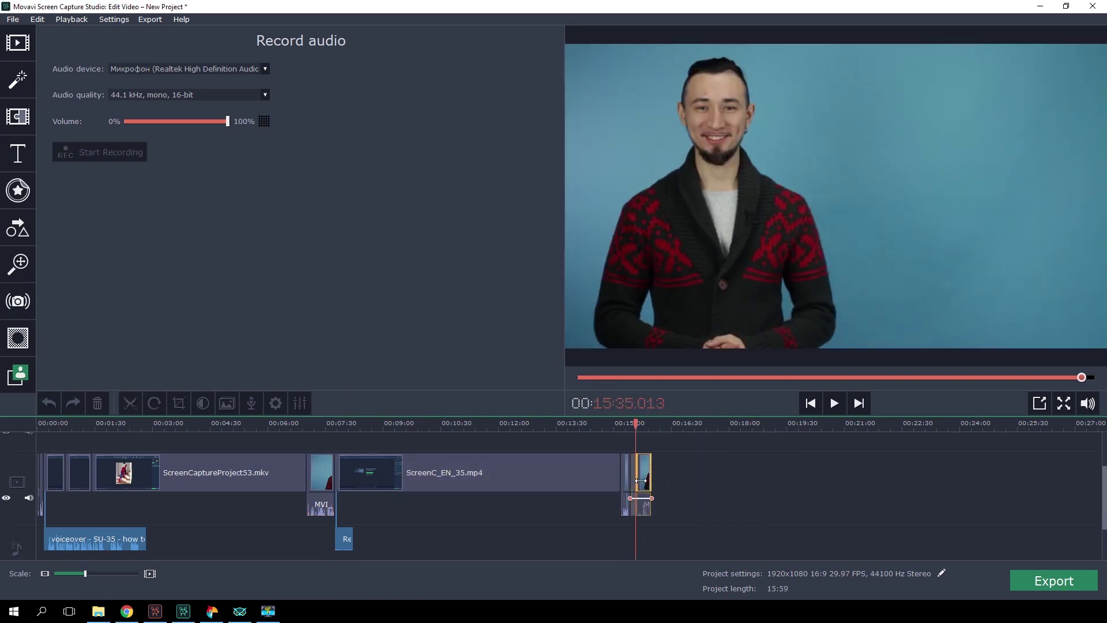
{"action": "left_click_drag", "start_coordinate": [645, 502], "coordinate": [634, 502]}
{"action": "left_click", "coordinate": [639, 424]}
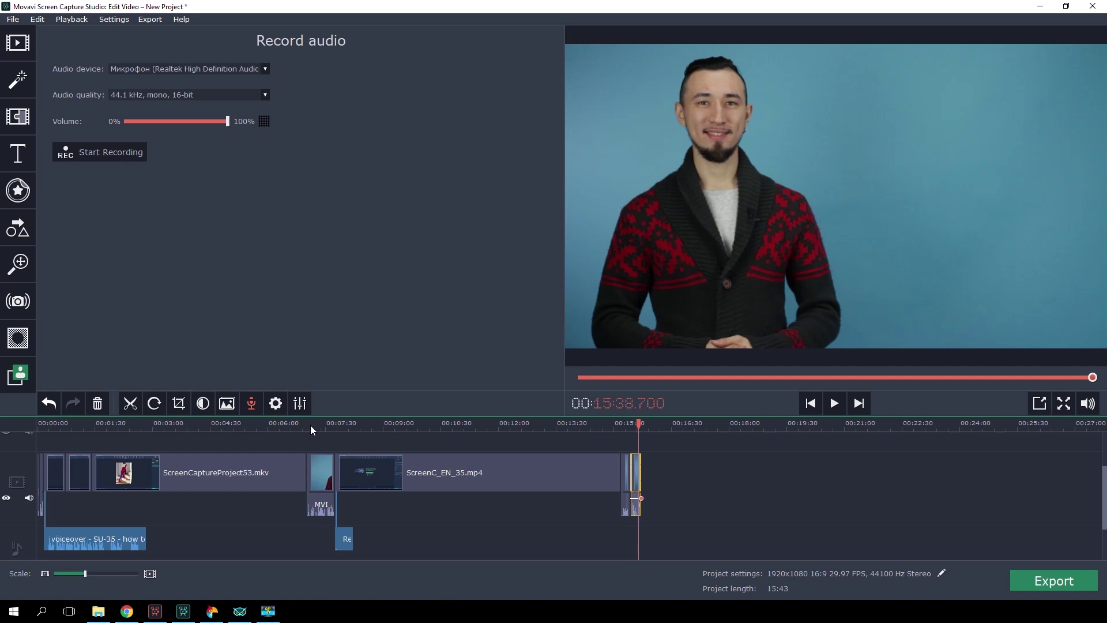
{"action": "left_click", "coordinate": [321, 485]}
{"action": "scroll", "coordinate": [341, 514], "scroll_direction": "up", "scroll_amount": 2}
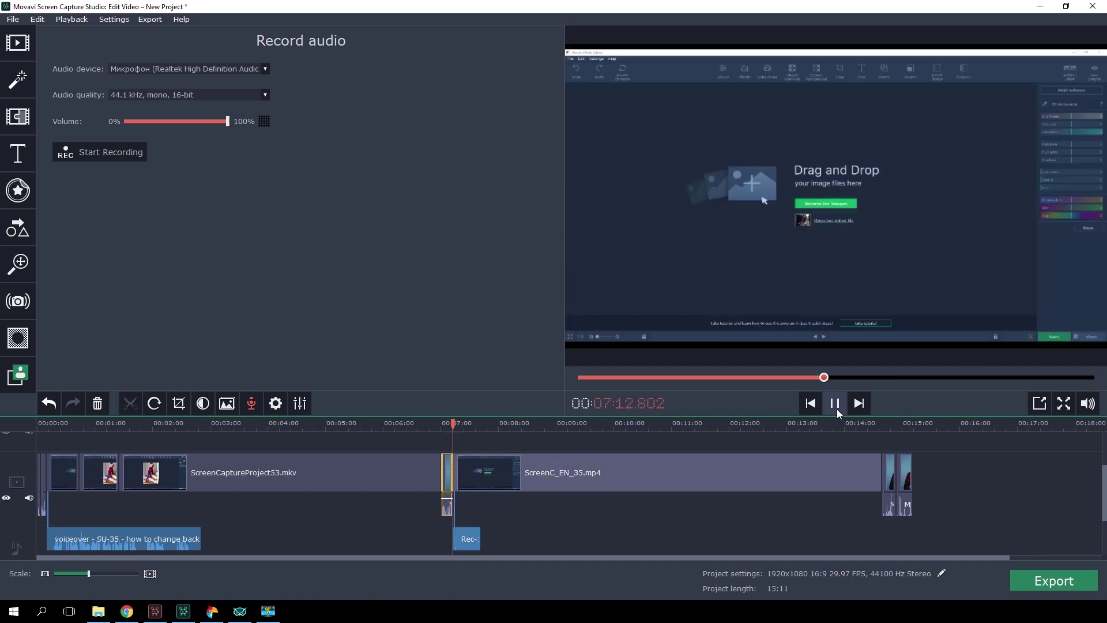
{"action": "left_click", "coordinate": [836, 410]}
Insert the Featured Fade to black transition before ScreenC_EN_35.mp4
{"action": "left_click", "coordinate": [26, 122]}
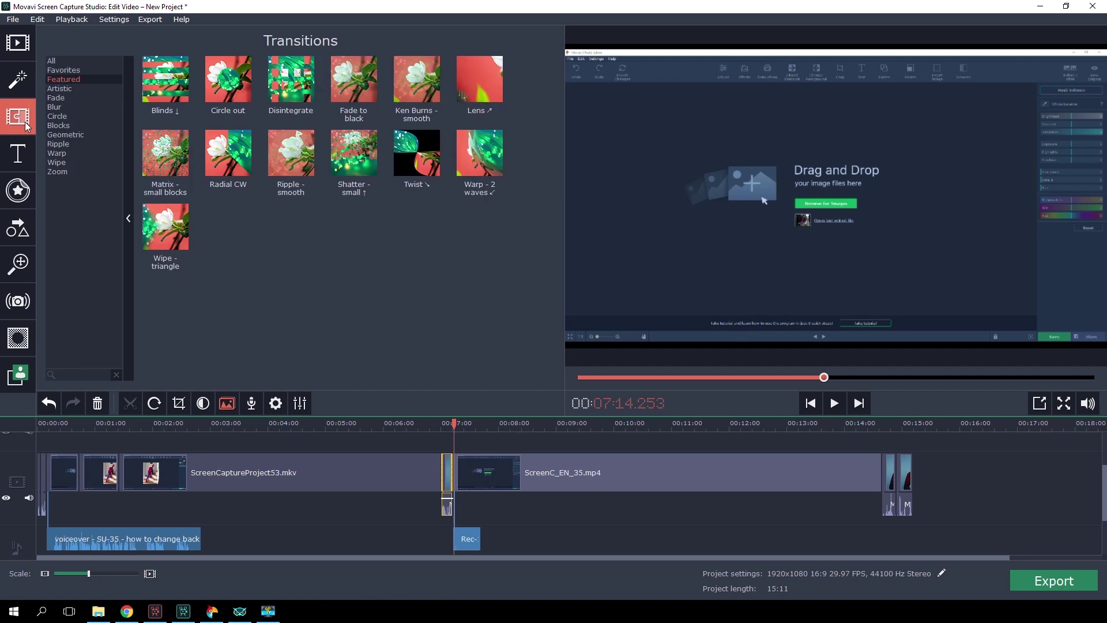
{"action": "left_click", "coordinate": [53, 61]}
{"action": "scroll", "coordinate": [480, 301], "scroll_direction": "down", "scroll_amount": 3}
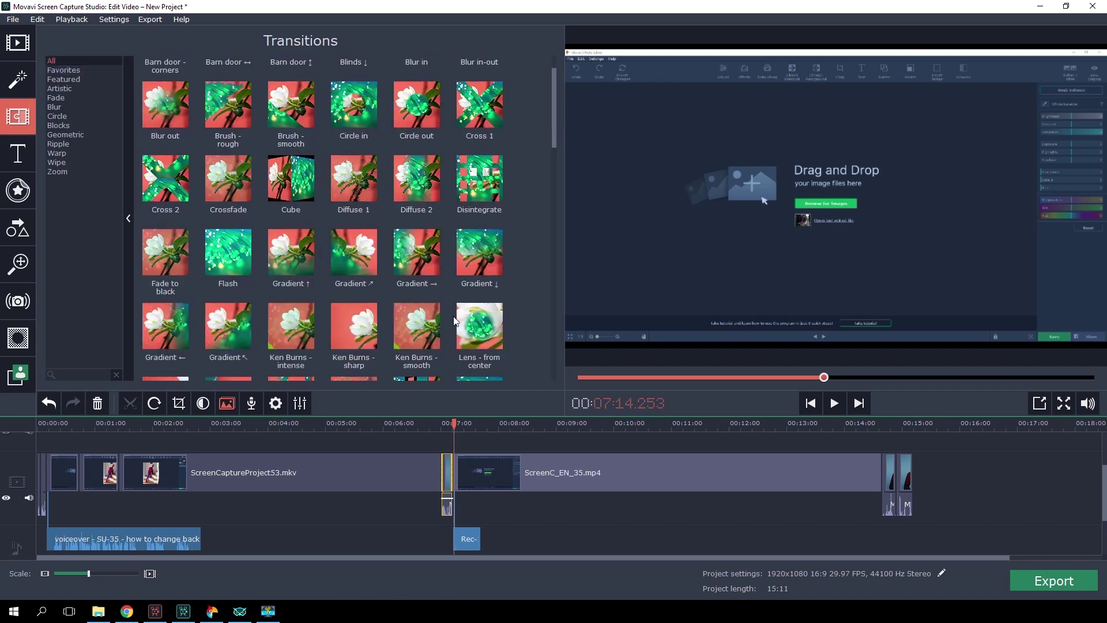
{"action": "scroll", "coordinate": [453, 317], "scroll_direction": "down", "scroll_amount": 5}
{"action": "scroll", "coordinate": [454, 317], "scroll_direction": "down", "scroll_amount": 3}
{"action": "scroll", "coordinate": [453, 316], "scroll_direction": "up", "scroll_amount": 10}
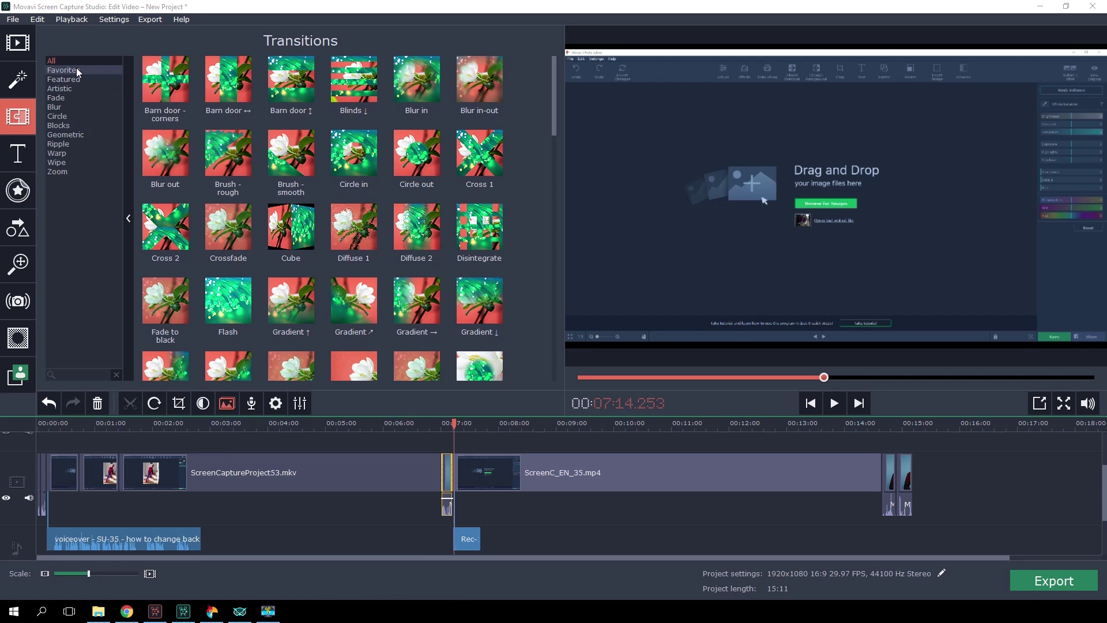
{"action": "left_click", "coordinate": [63, 69]}
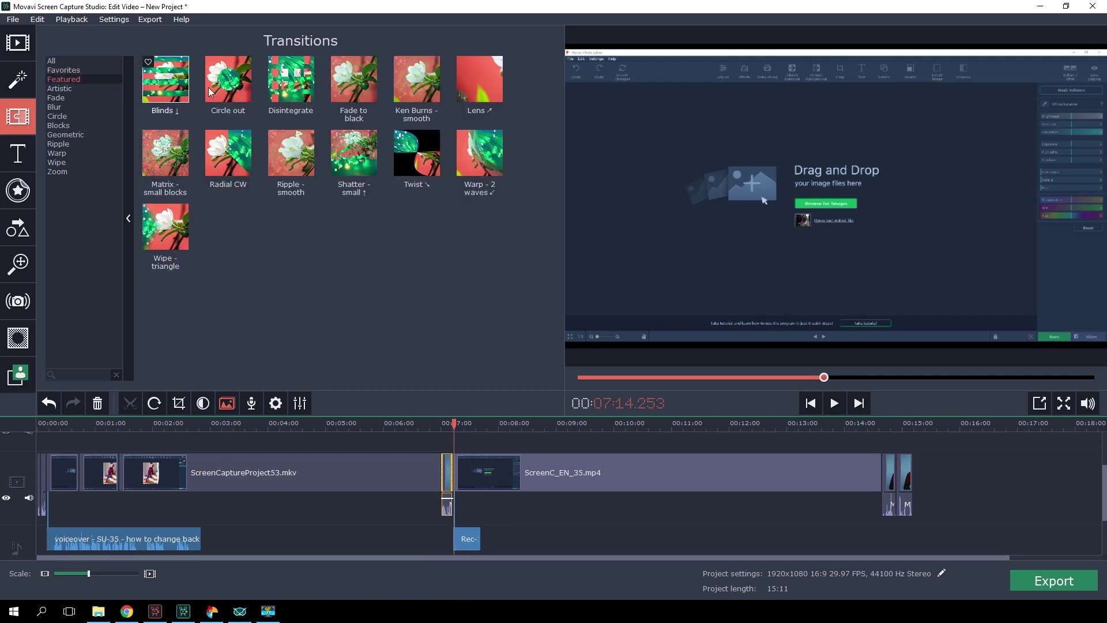
{"action": "left_click", "coordinate": [349, 93]}
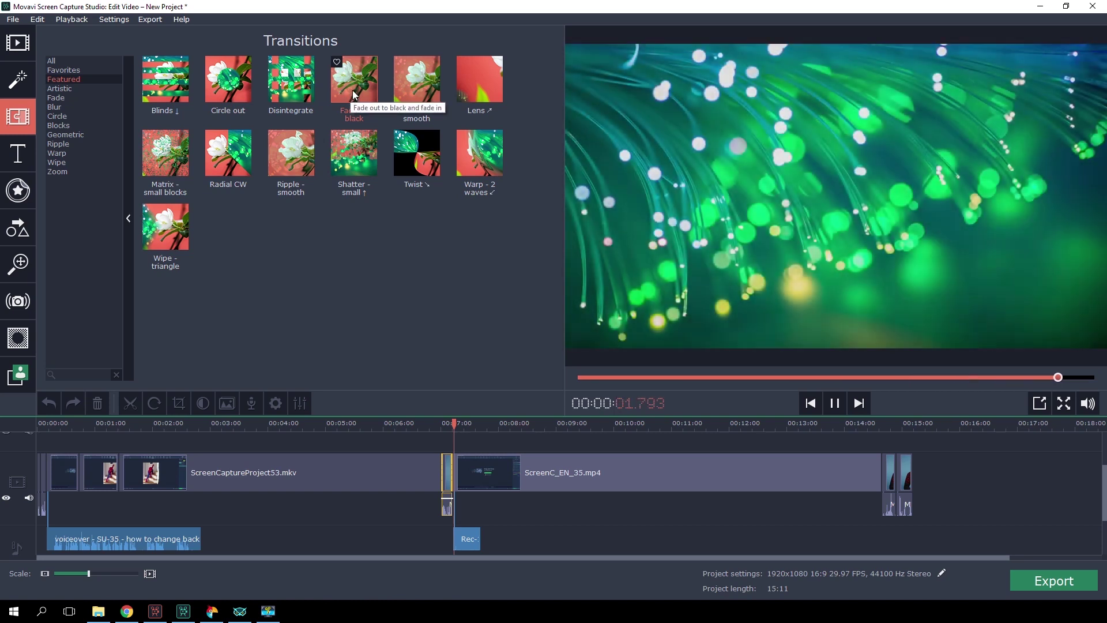
{"action": "left_click_drag", "start_coordinate": [348, 92], "coordinate": [443, 462]}
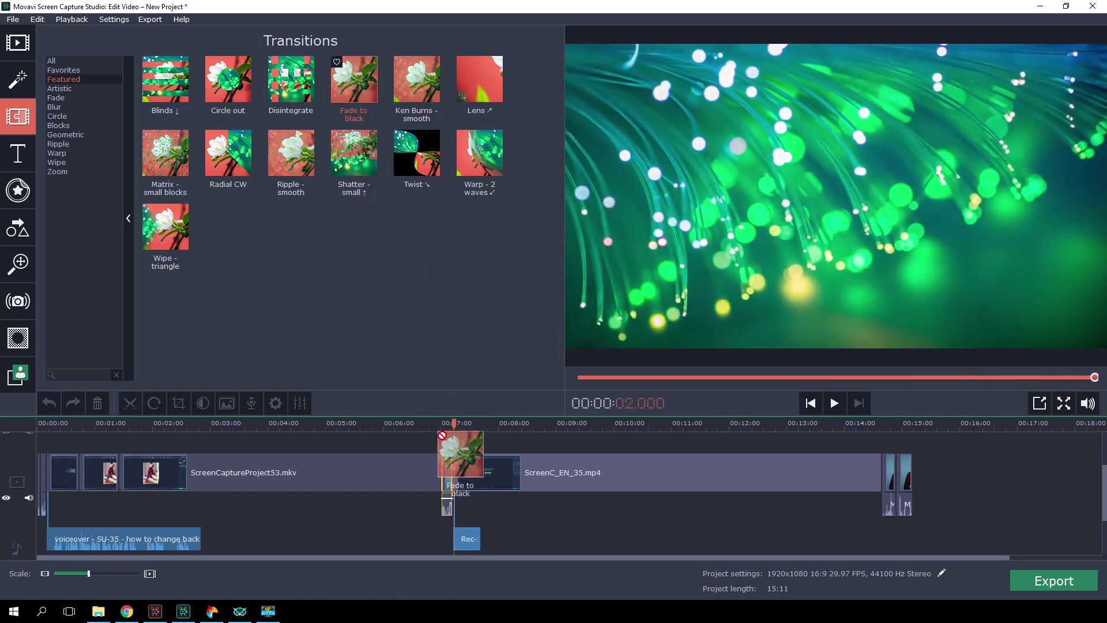
{"action": "left_click_drag", "start_coordinate": [443, 462], "coordinate": [445, 484]}
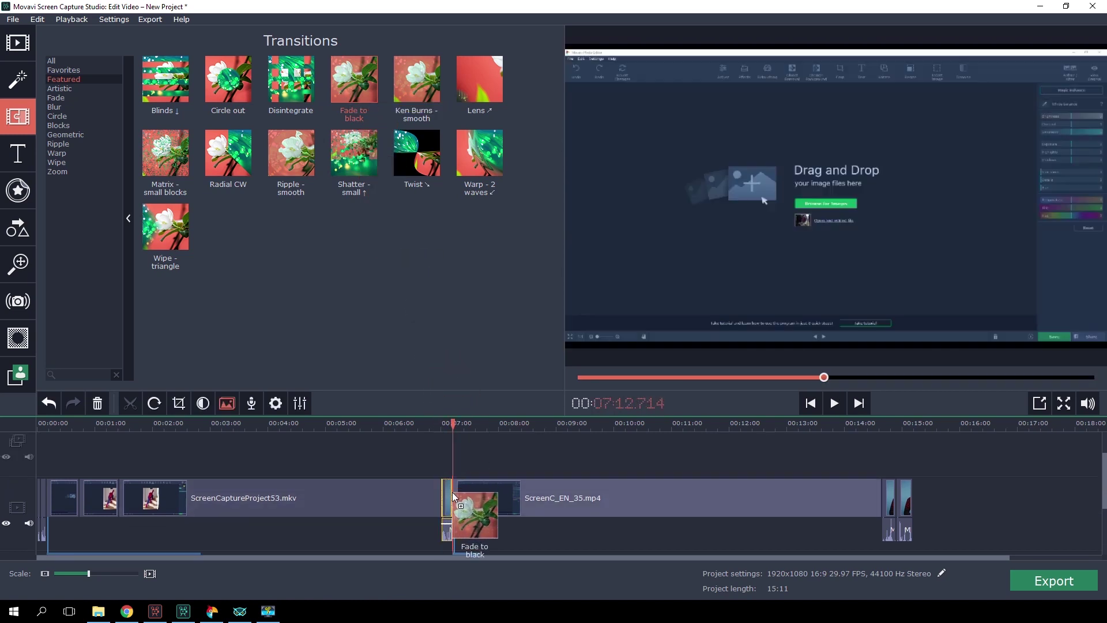
Watch the transition play, then shorten the green-screen clip at the timeline end
{"action": "left_click", "coordinate": [449, 424]}
{"action": "left_click", "coordinate": [445, 424]}
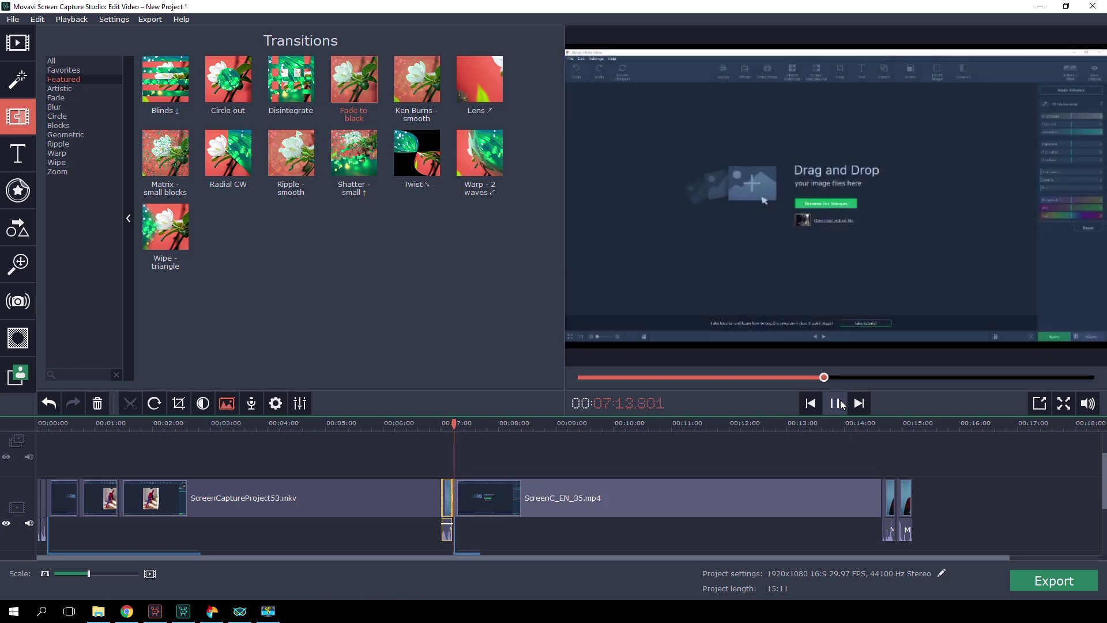
{"action": "left_click", "coordinate": [840, 403]}
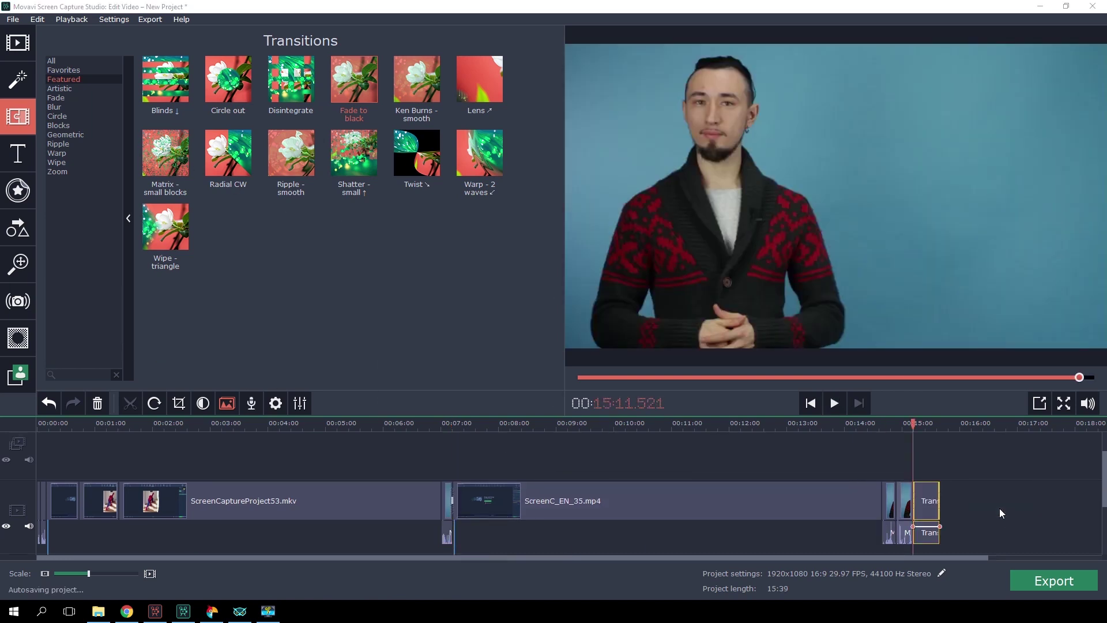
{"action": "left_click_drag", "start_coordinate": [913, 424], "coordinate": [925, 424]}
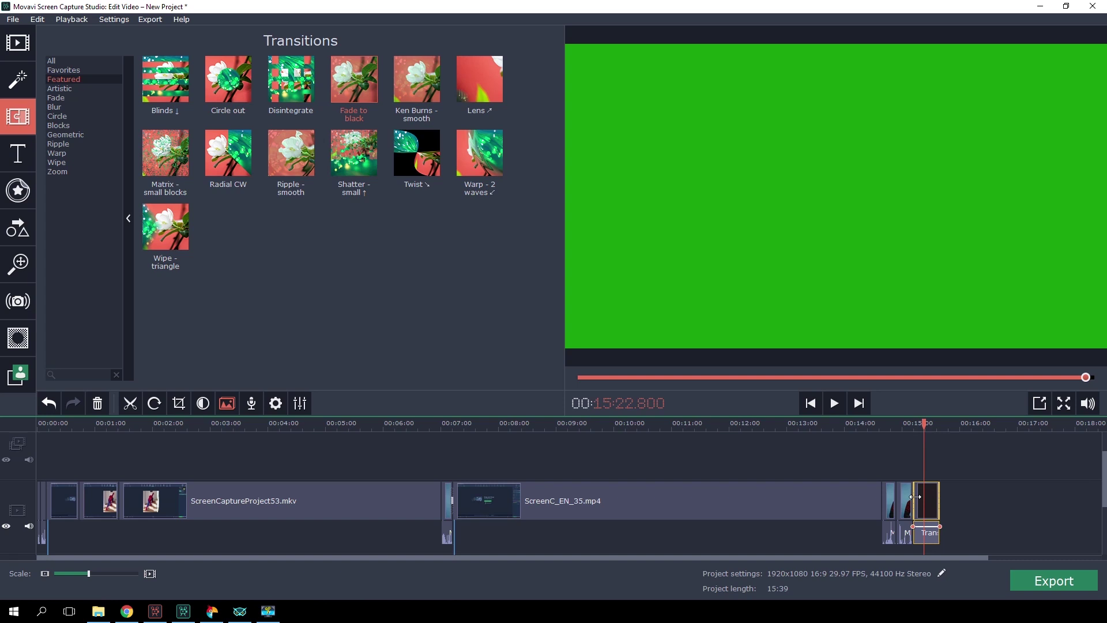
{"action": "left_click_drag", "start_coordinate": [939, 501], "coordinate": [923, 500]}
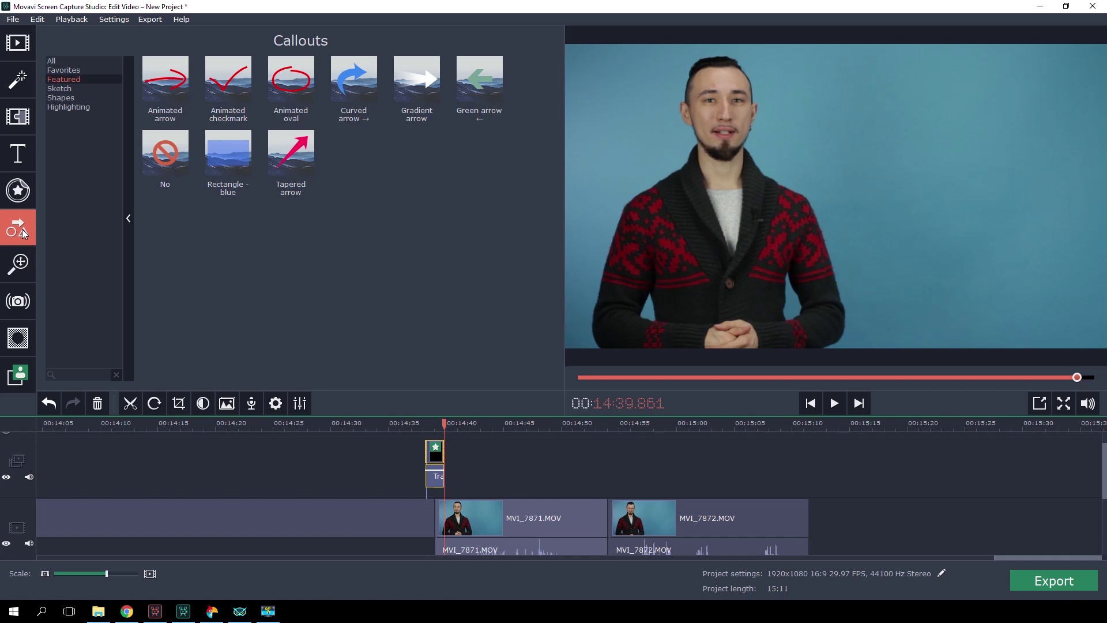
Browse all callouts, return to Featured, and preview Animated arrow with the playhead near 8:32
{"action": "left_click", "coordinate": [51, 61]}
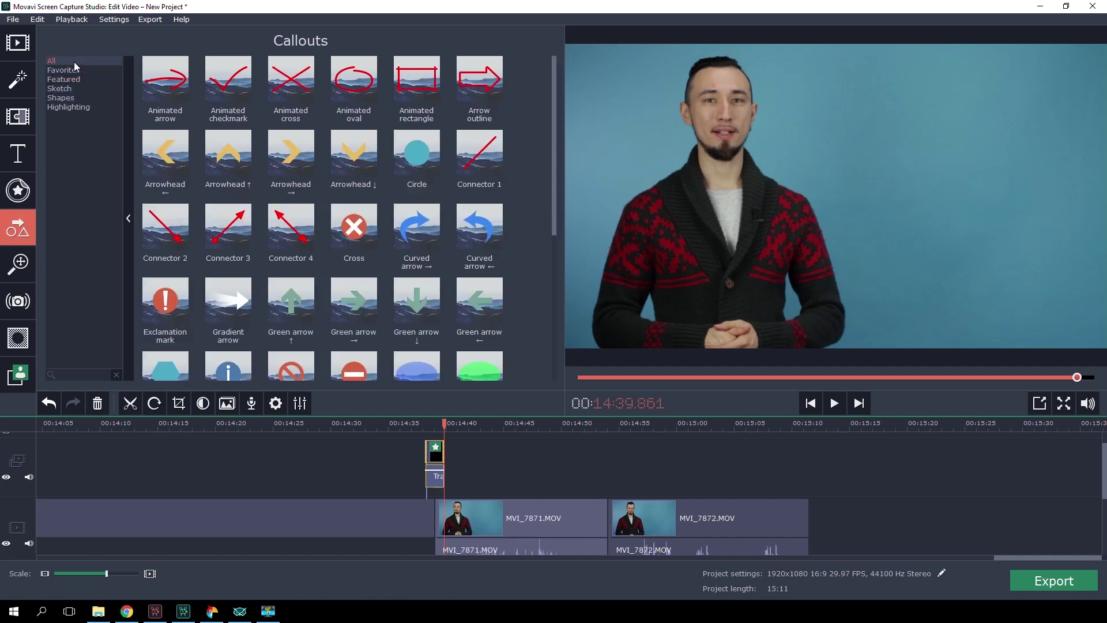
{"action": "scroll", "coordinate": [295, 216], "scroll_direction": "down", "scroll_amount": 3}
{"action": "scroll", "coordinate": [295, 216], "scroll_direction": "down", "scroll_amount": 2}
{"action": "scroll", "coordinate": [298, 234], "scroll_direction": "up", "scroll_amount": 3}
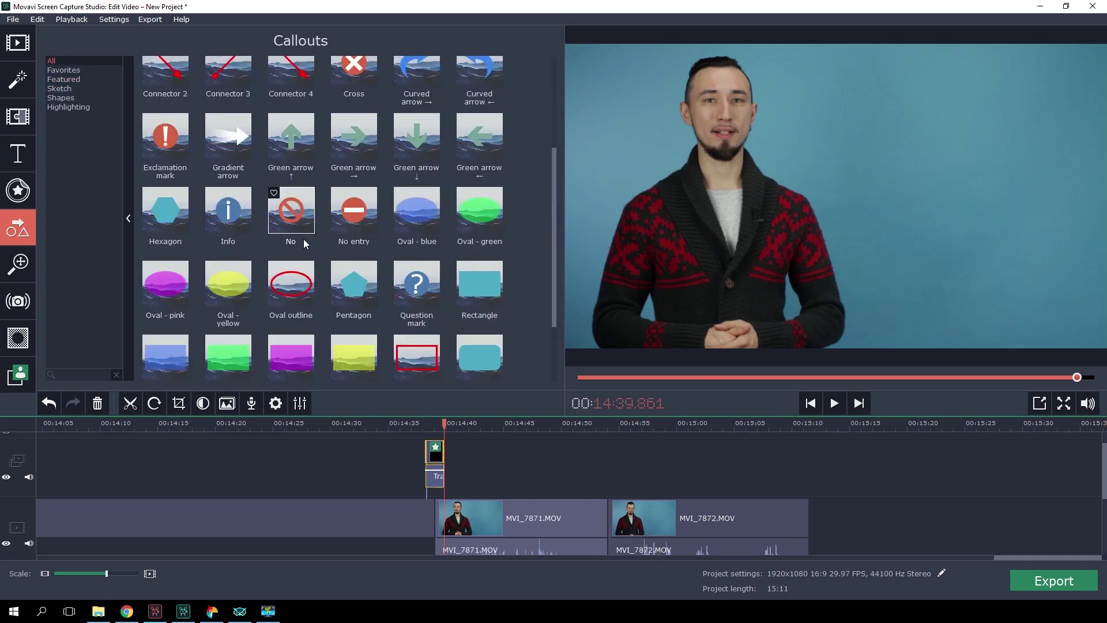
{"action": "scroll", "coordinate": [303, 239], "scroll_direction": "up", "scroll_amount": 2}
{"action": "left_click", "coordinate": [62, 78]}
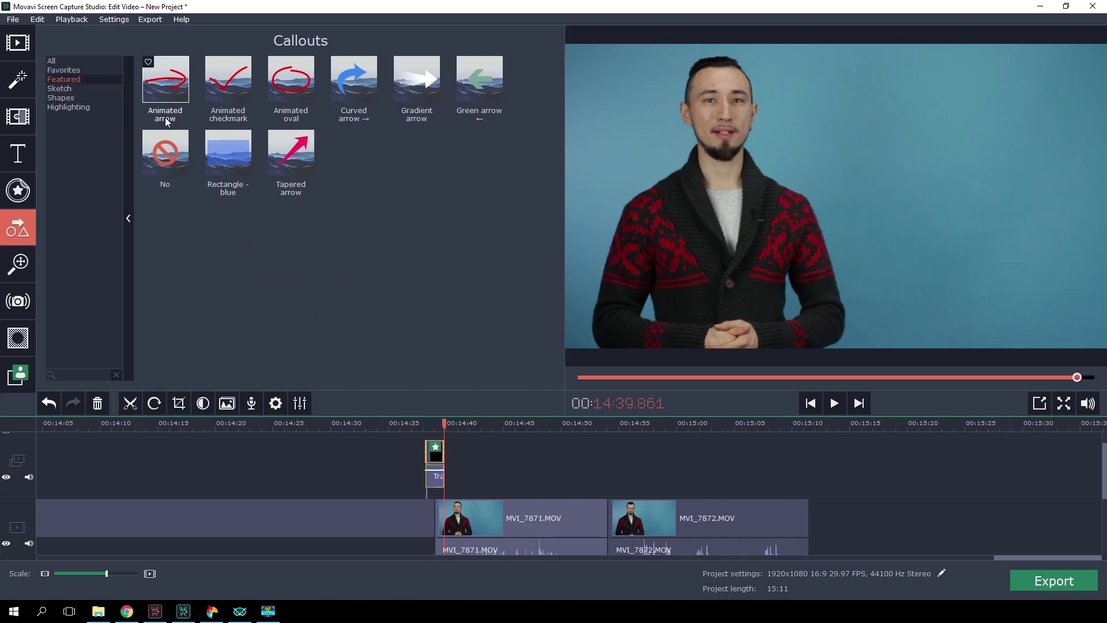
{"action": "mouse_move", "coordinate": [165, 80]}
{"action": "left_click", "coordinate": [166, 101]}
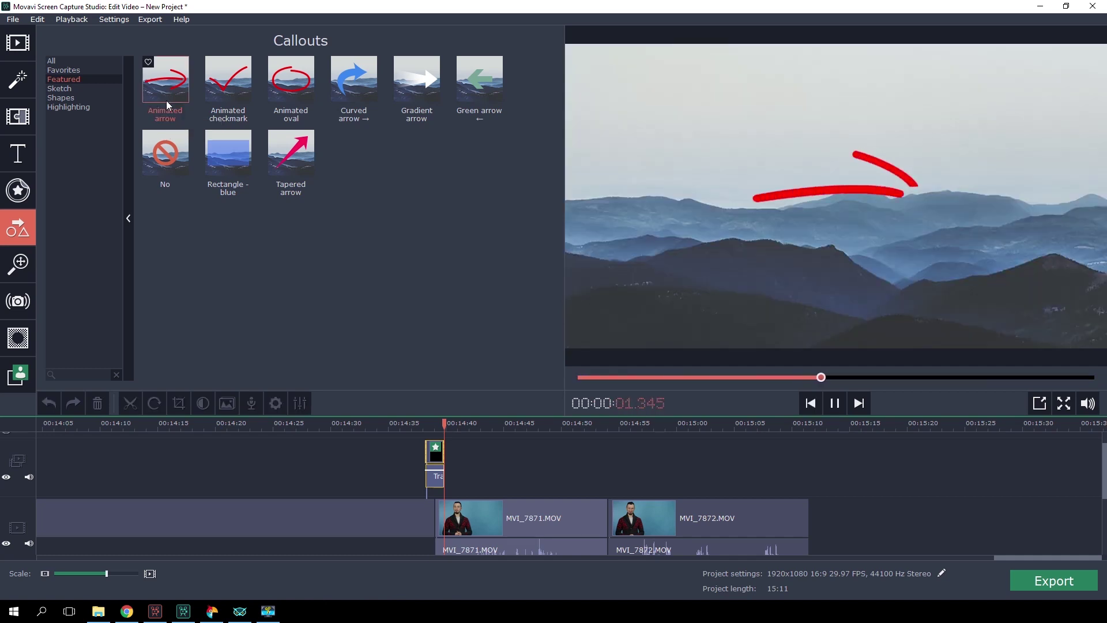
{"action": "left_click_drag", "start_coordinate": [106, 573], "coordinate": [83, 573]}
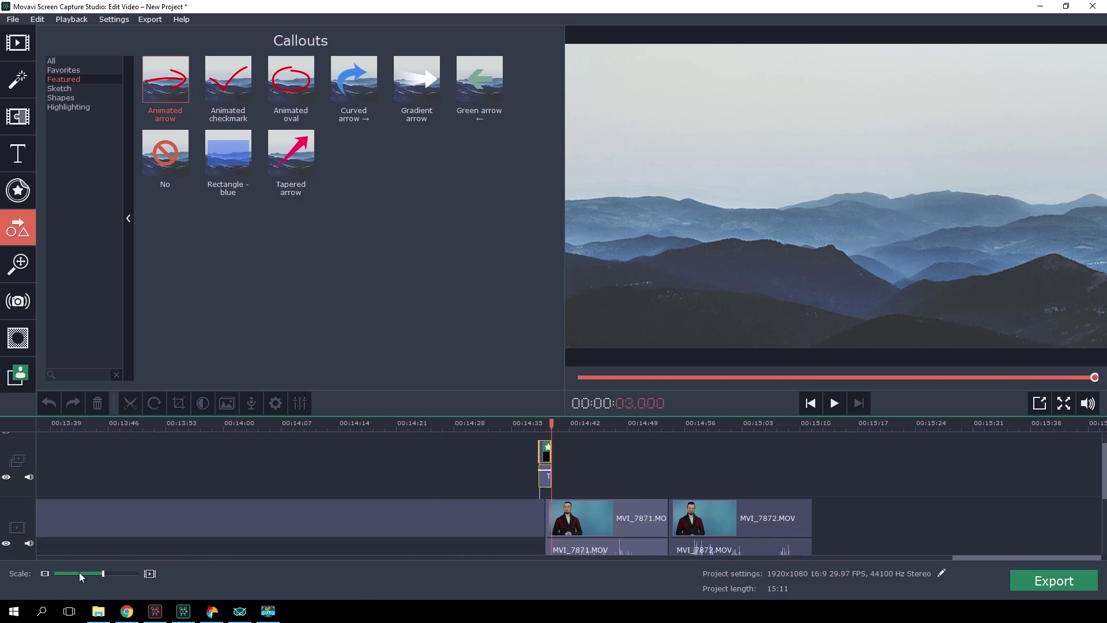
{"action": "left_click", "coordinate": [366, 427]}
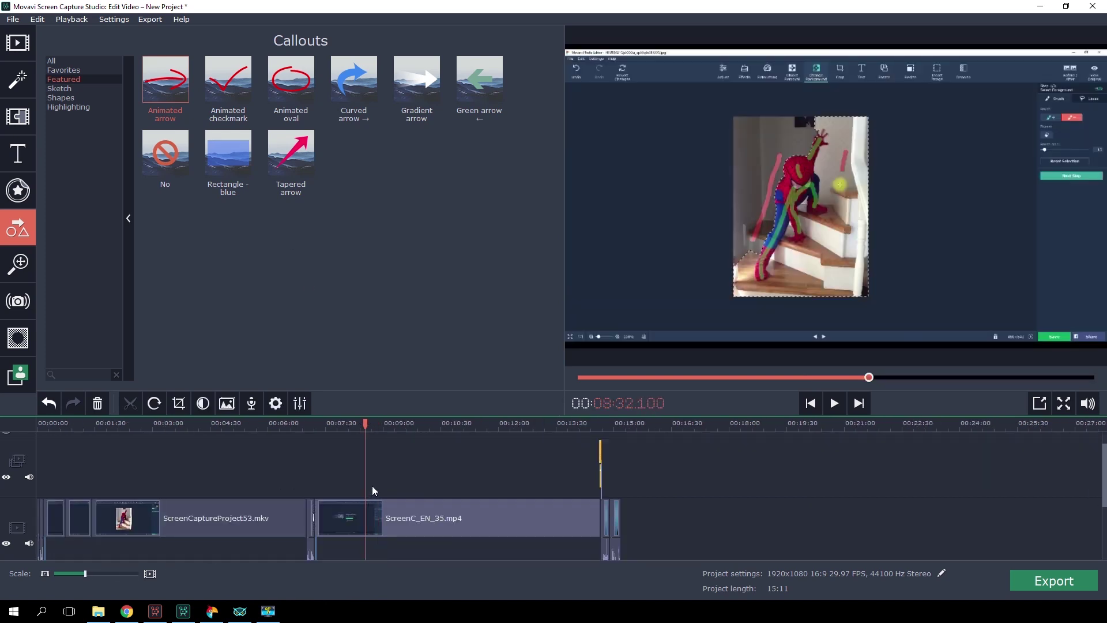
Place a shrunk, angled Animated arrow near 7:58 pointing at the top-right panel
{"action": "left_click", "coordinate": [344, 476]}
{"action": "left_click_drag", "start_coordinate": [165, 83], "coordinate": [962, 93]}
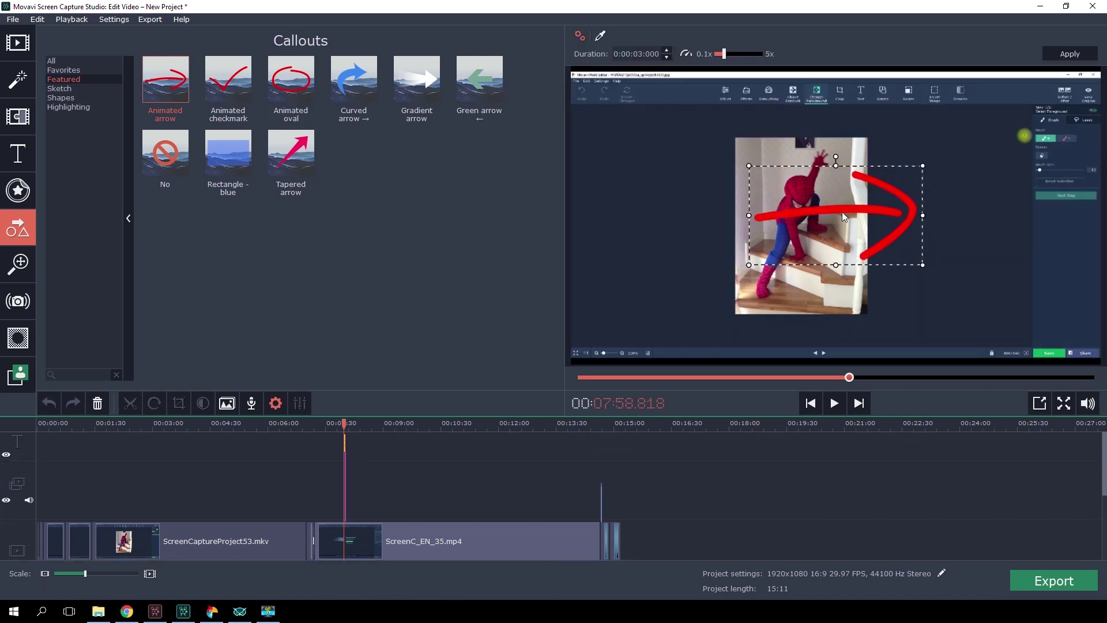
{"action": "left_click_drag", "start_coordinate": [749, 265], "coordinate": [813, 229]}
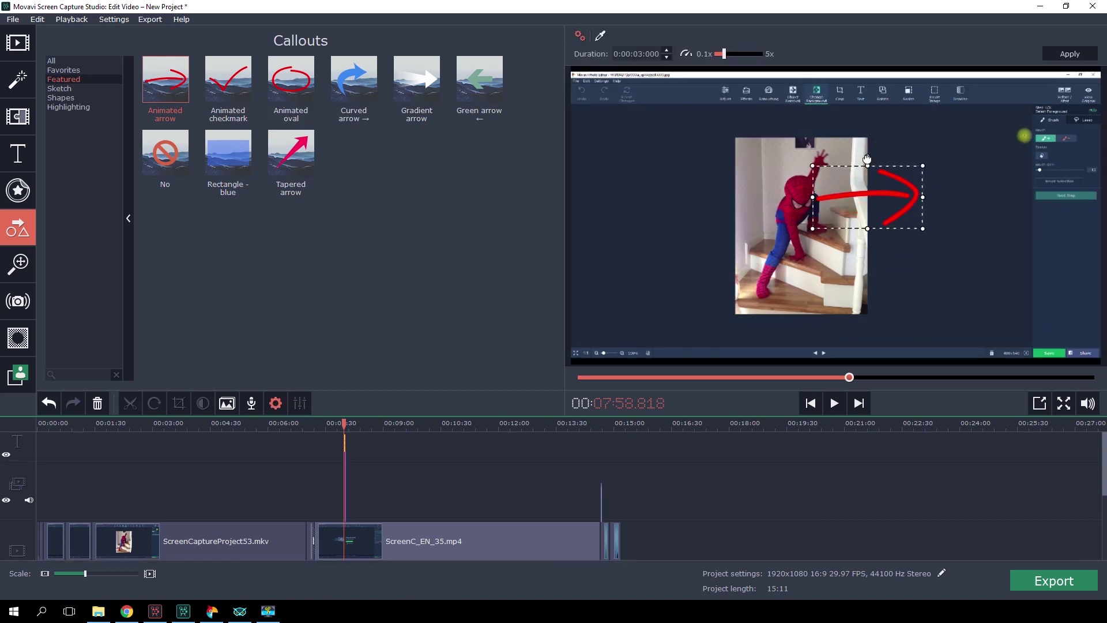
{"action": "left_click_drag", "start_coordinate": [867, 162], "coordinate": [990, 100]}
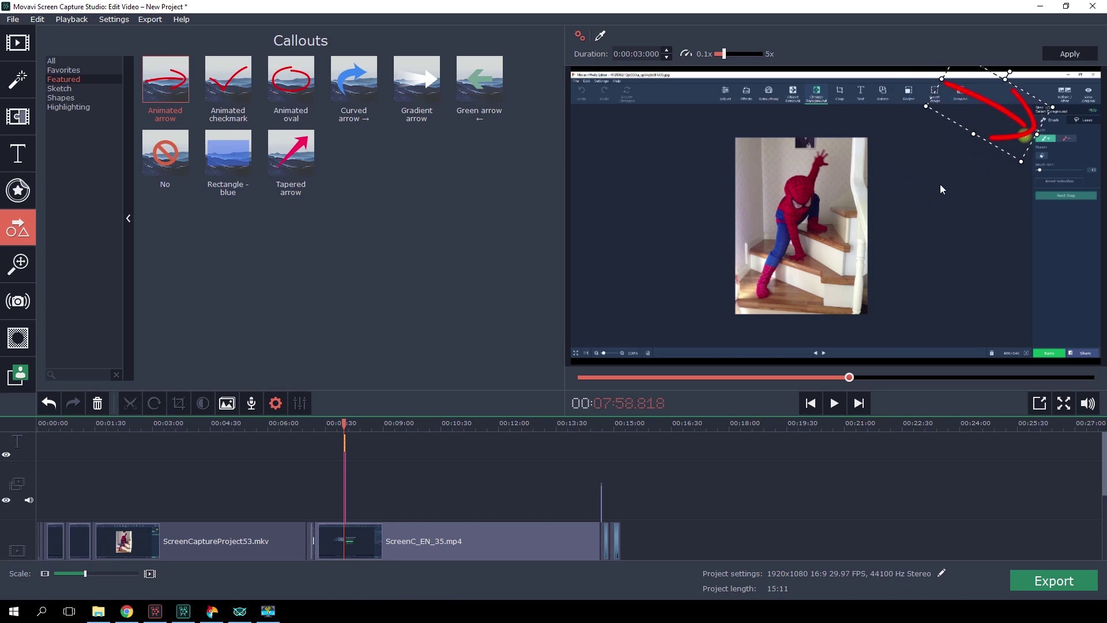
{"action": "left_click", "coordinate": [1067, 57]}
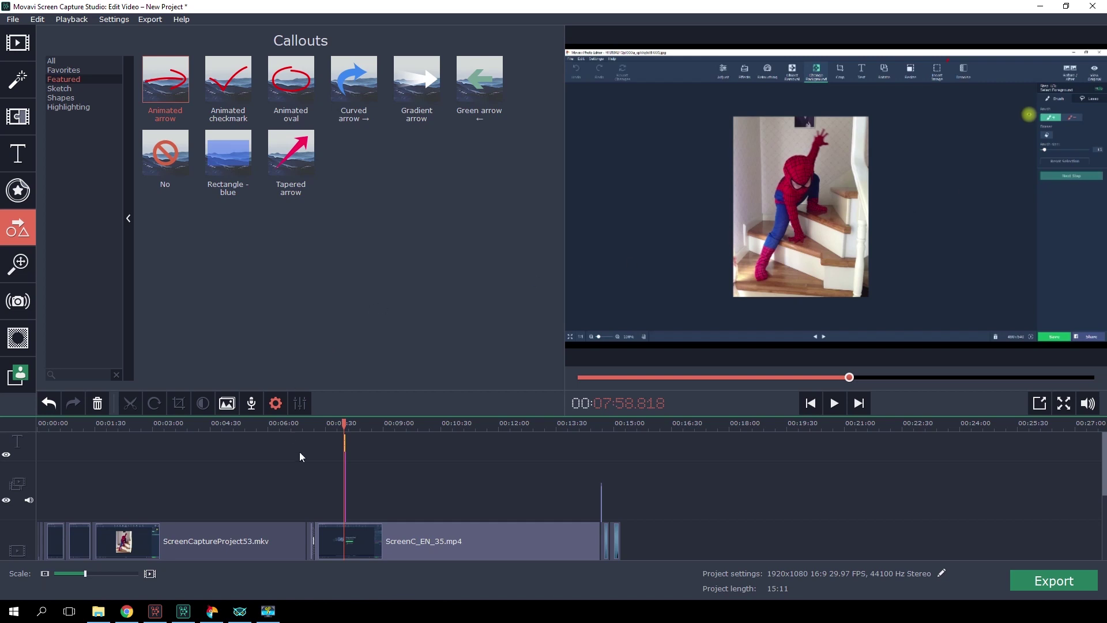
Preview the arrow animation and lengthen the arrow callout's duration on the timeline
{"action": "left_click", "coordinate": [833, 402]}
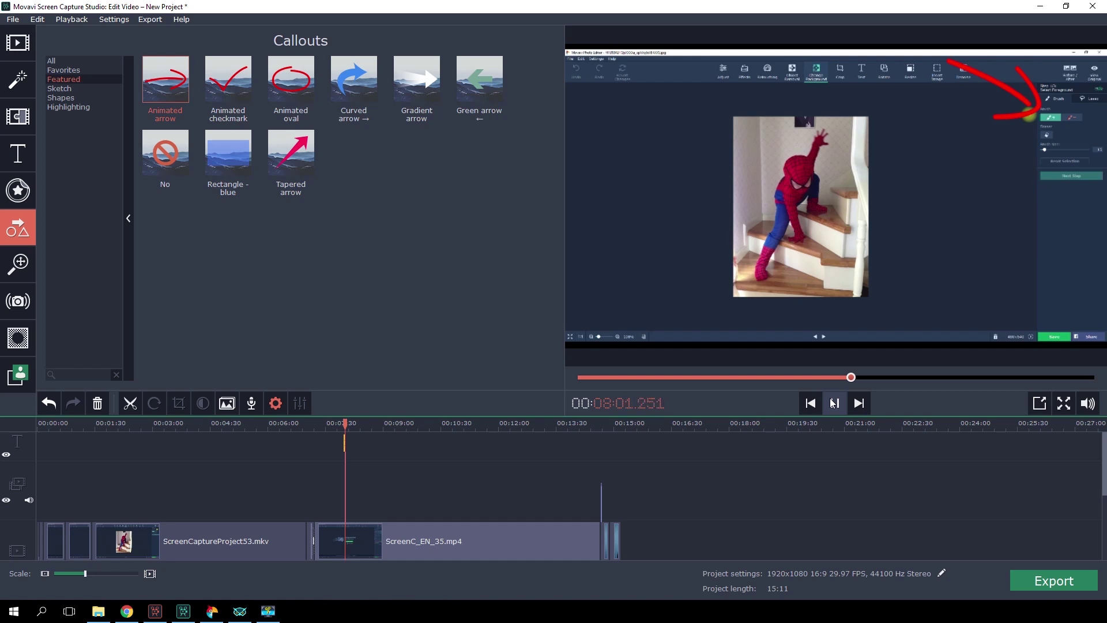
{"action": "left_click", "coordinate": [833, 402]}
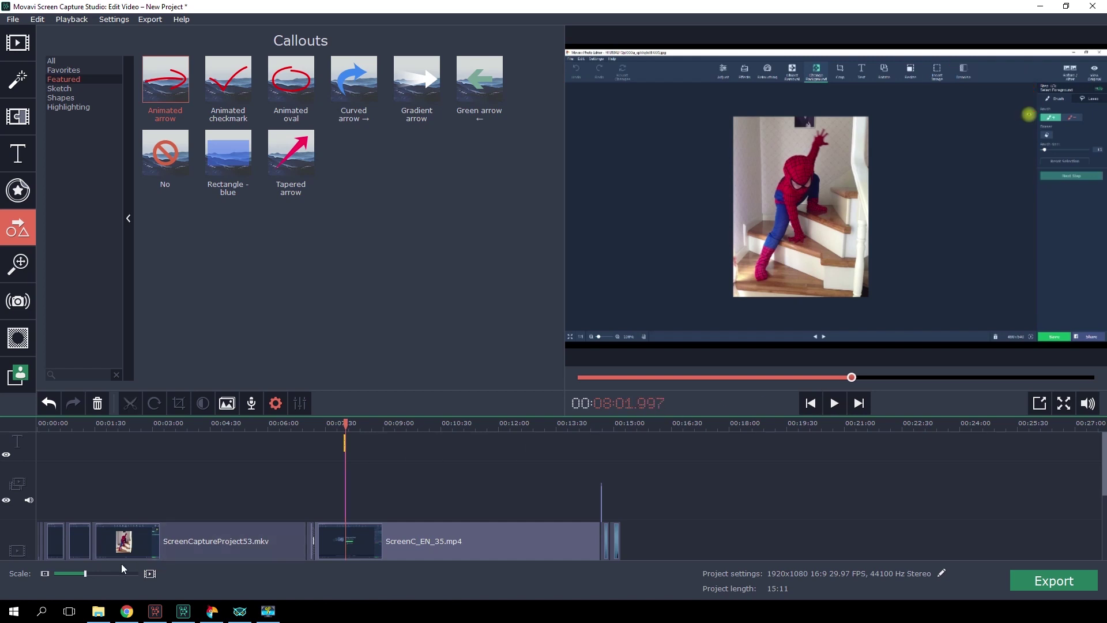
{"action": "left_click_drag", "start_coordinate": [109, 572], "coordinate": [133, 571]}
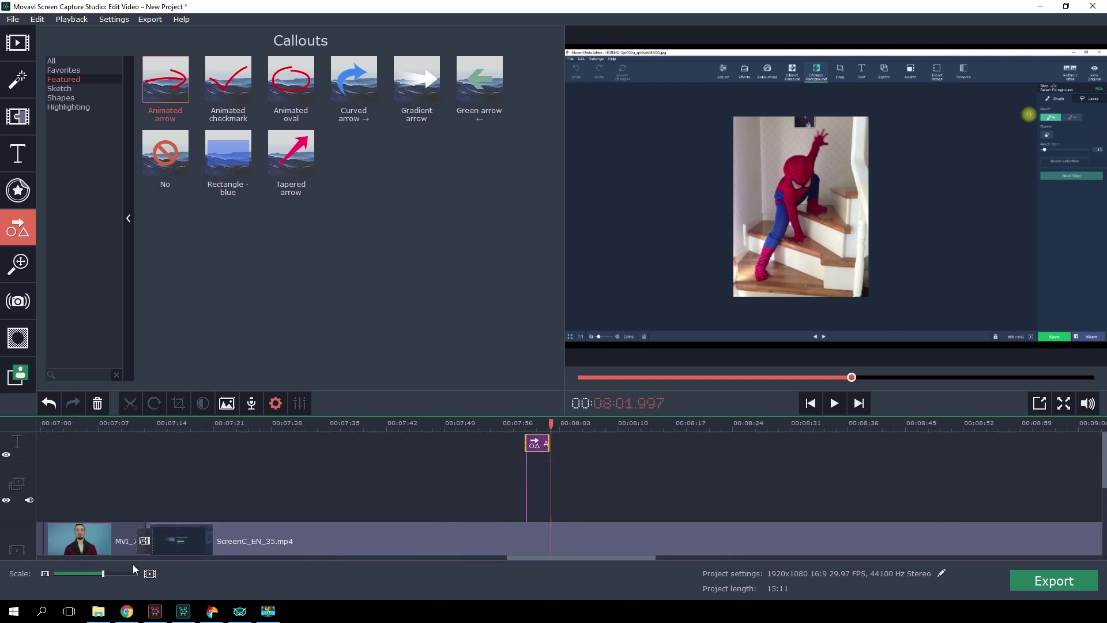
{"action": "mouse_move", "coordinate": [547, 443]}
{"action": "left_mouse_down"}
{"action": "mouse_move", "coordinate": [575, 435]}
{"action": "mouse_move", "coordinate": [566, 422]}
{"action": "left_mouse_up"}
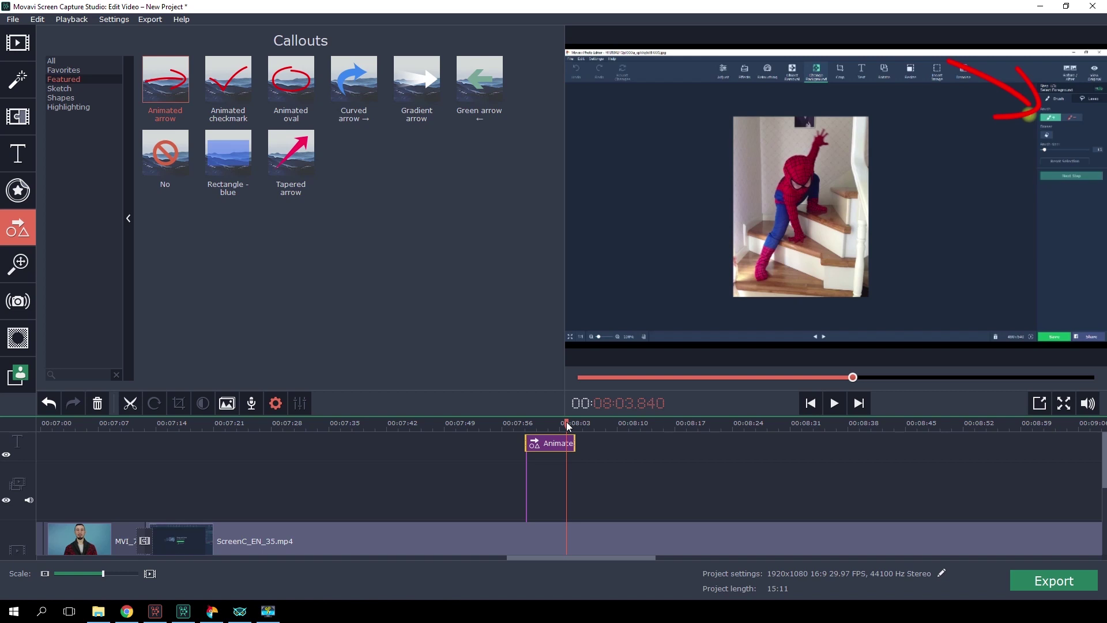
{"action": "left_click", "coordinate": [17, 152]}
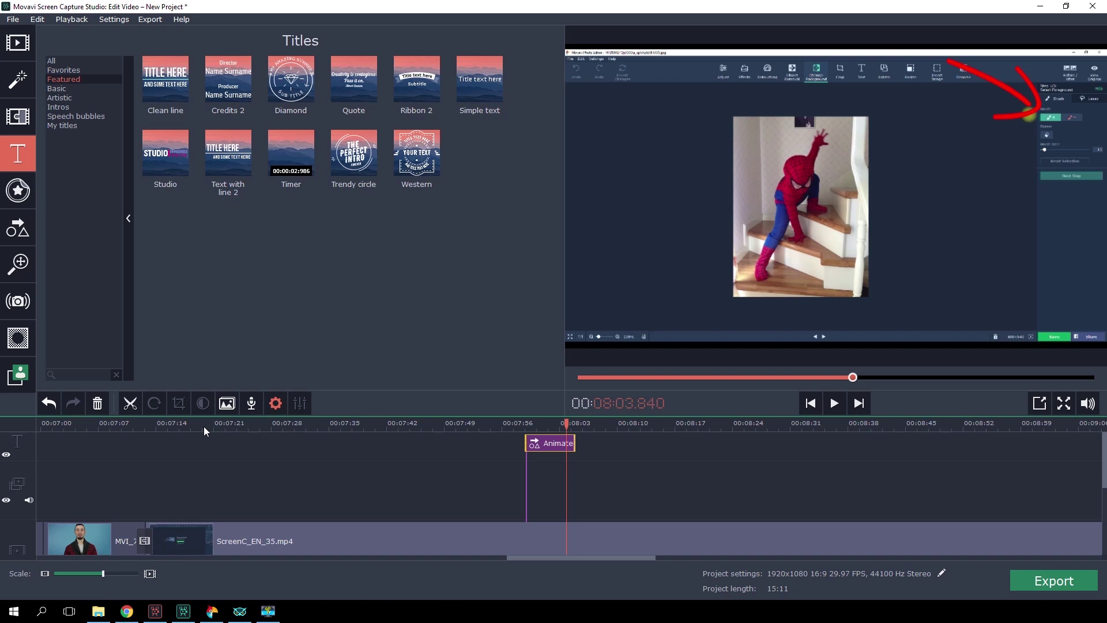
Drop a Simple text title near 7:16 and replace its placeholder with 'Change background'
{"action": "left_click_drag", "start_coordinate": [206, 424], "coordinate": [177, 424]}
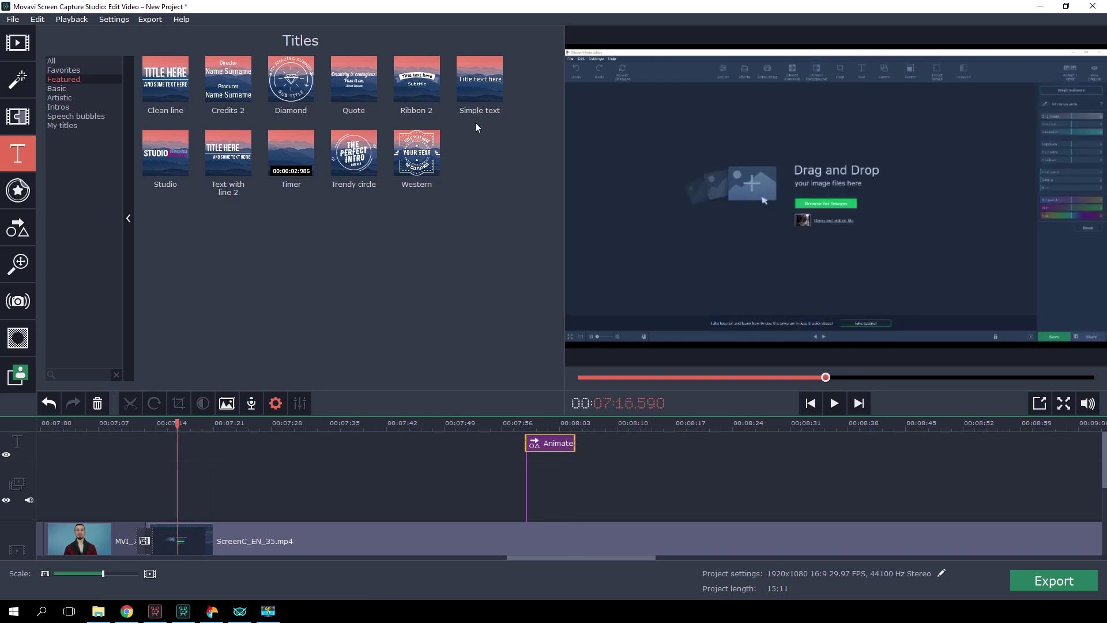
{"action": "left_click", "coordinate": [480, 88]}
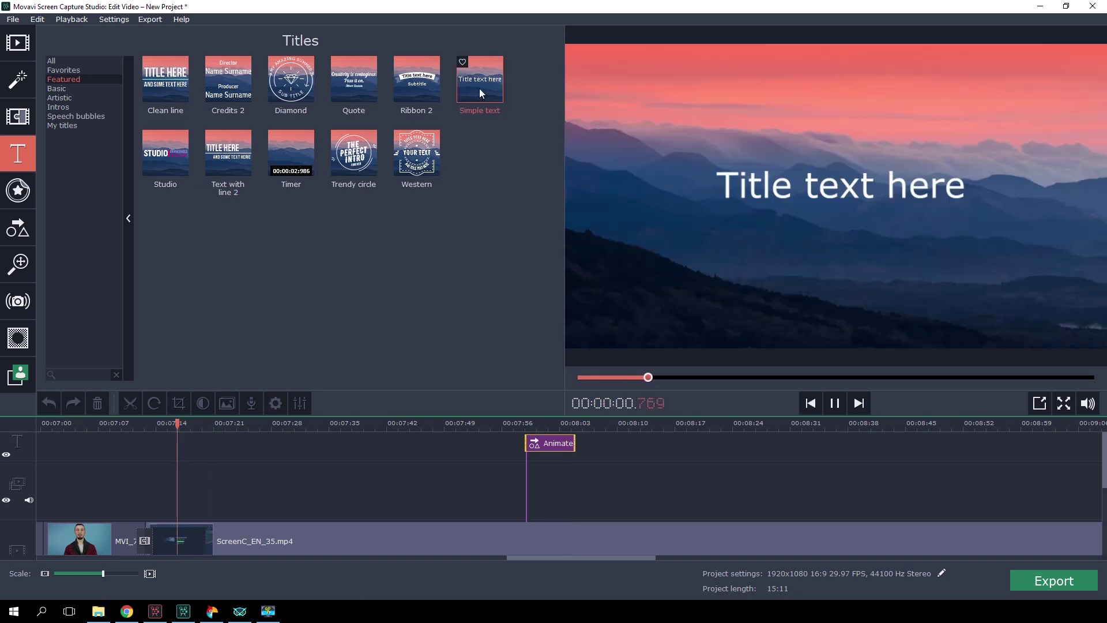
{"action": "left_click_drag", "start_coordinate": [479, 88], "coordinate": [210, 450]}
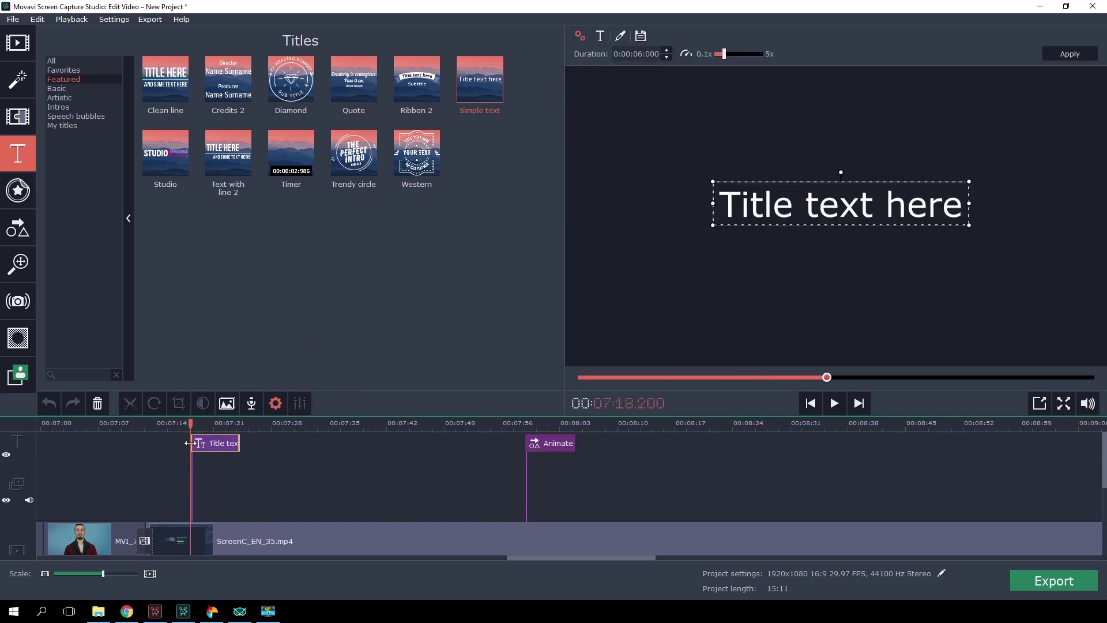
{"action": "double_click", "coordinate": [820, 209]}
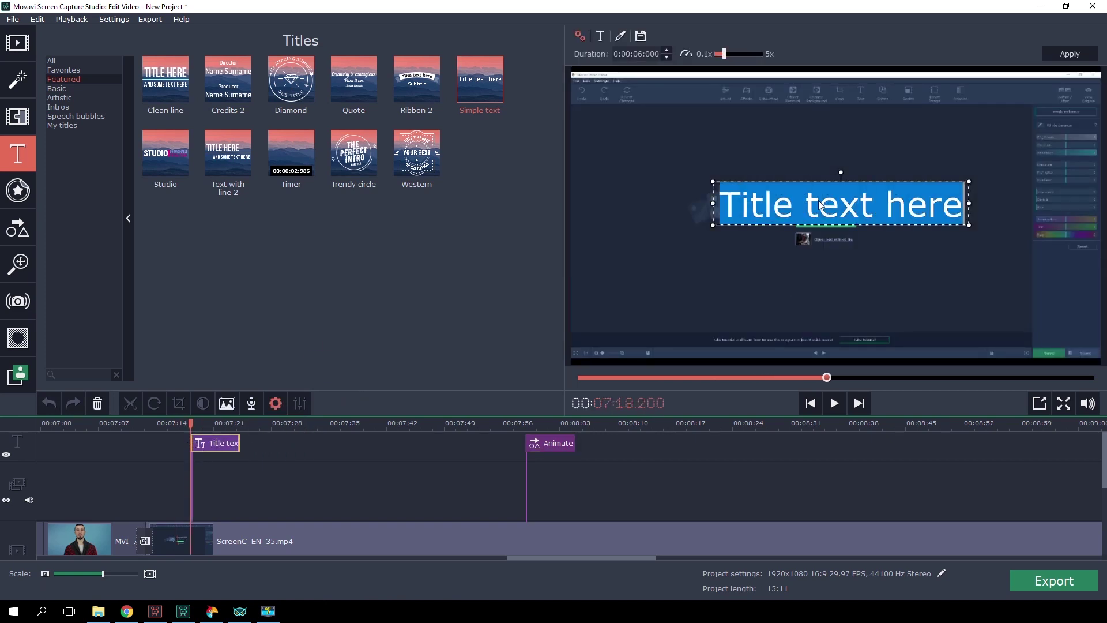
{"action": "type", "text": "Chan"}
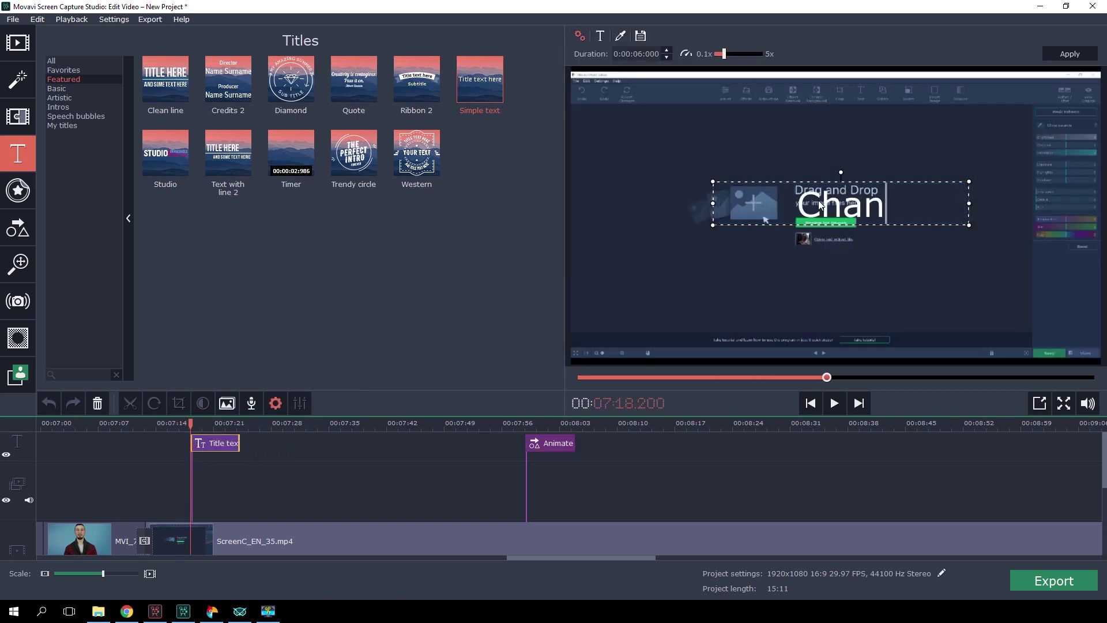
{"action": "type", "text": "ge background"}
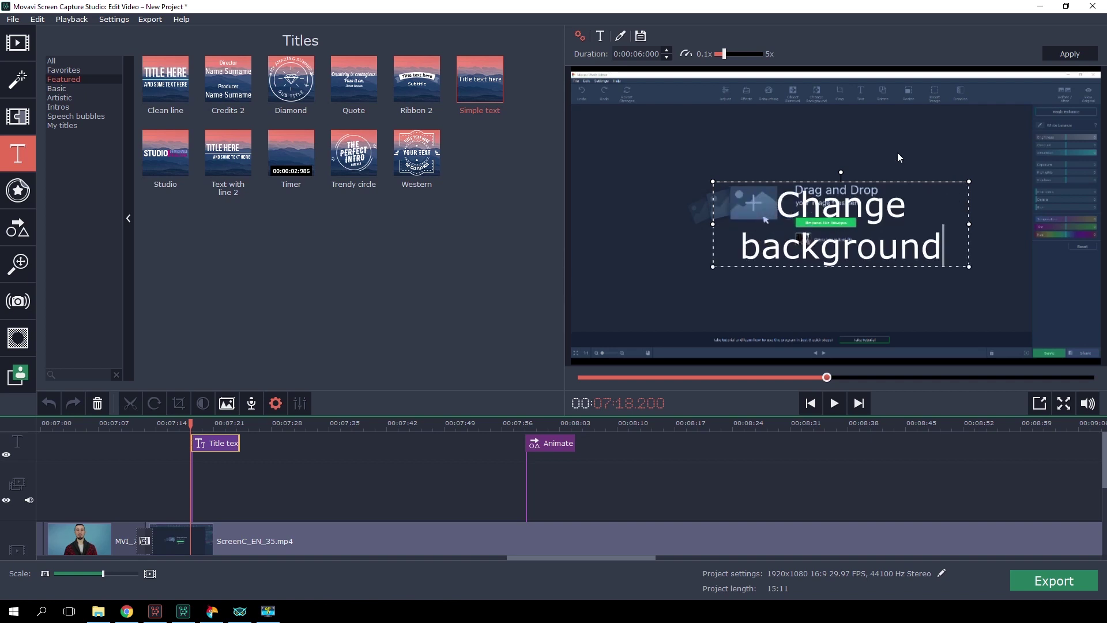
{"action": "left_click", "coordinate": [18, 229]}
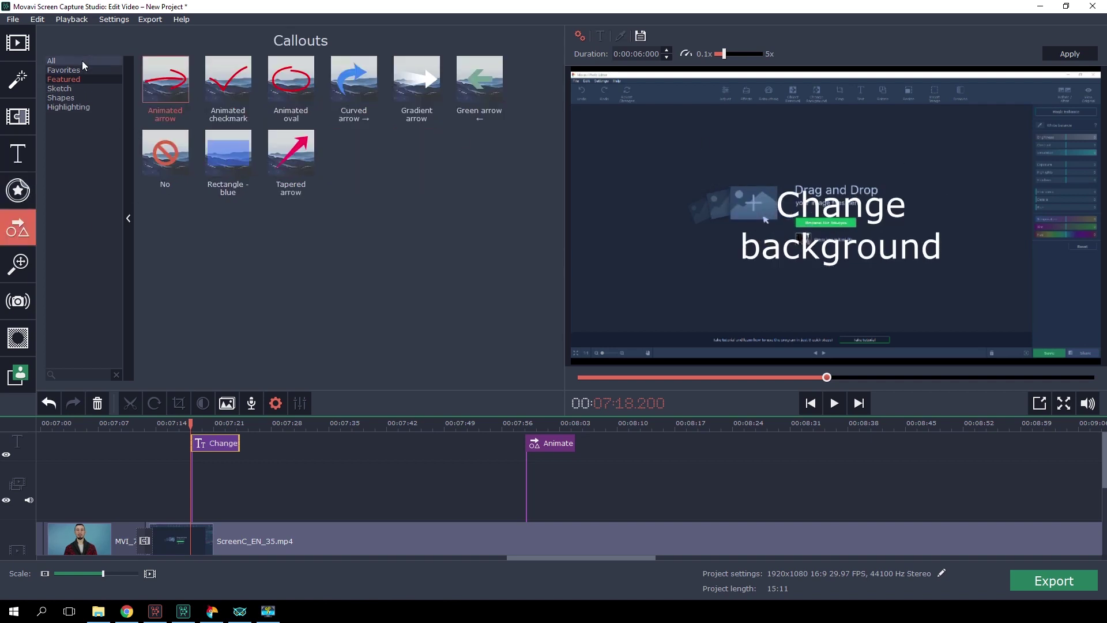
Add a teal Rectangle callout at 7:18, enlarge and widen it, and nudge it upward
{"action": "left_click", "coordinate": [52, 61]}
{"action": "scroll", "coordinate": [523, 223], "scroll_direction": "down", "scroll_amount": 5}
{"action": "left_click_drag", "start_coordinate": [489, 199], "coordinate": [192, 463]}
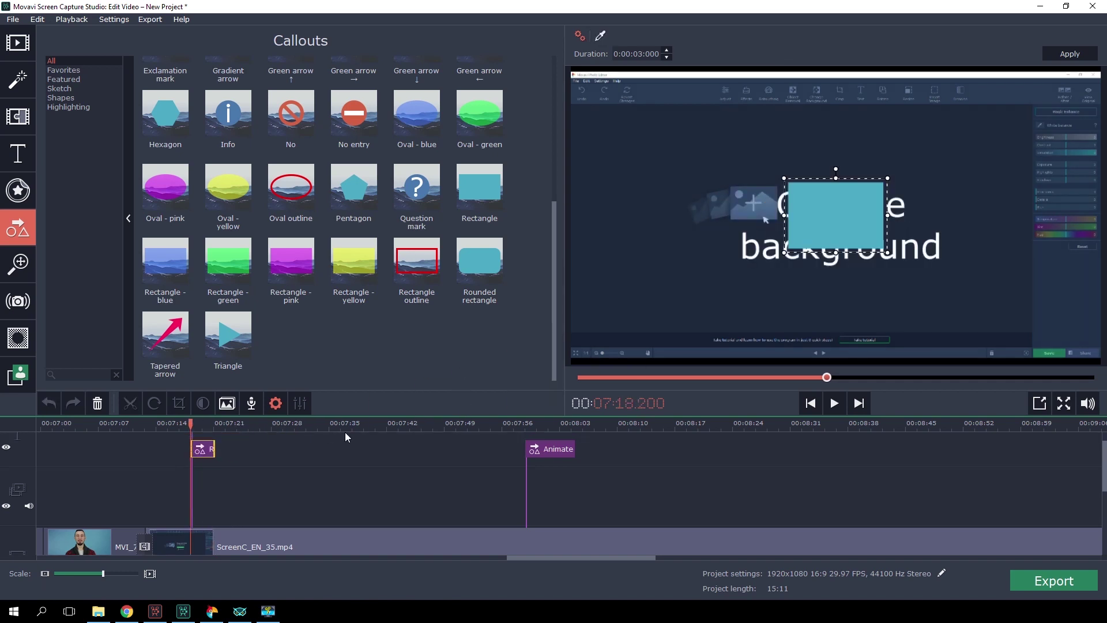
{"action": "left_click_drag", "start_coordinate": [784, 252], "coordinate": [718, 297]}
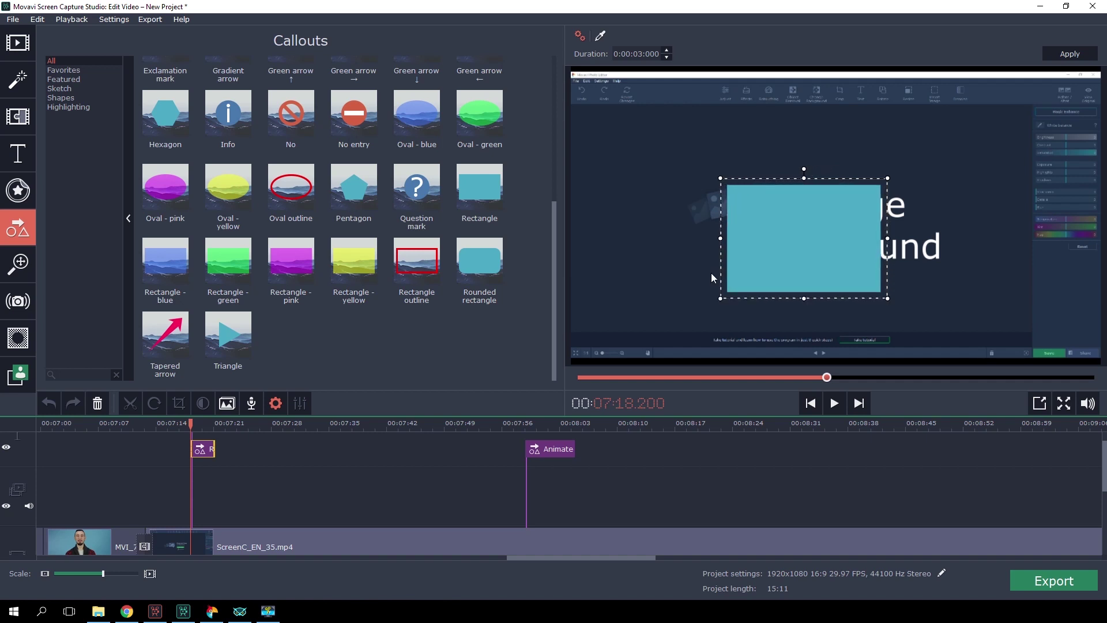
{"action": "left_click_drag", "start_coordinate": [899, 235], "coordinate": [948, 234]}
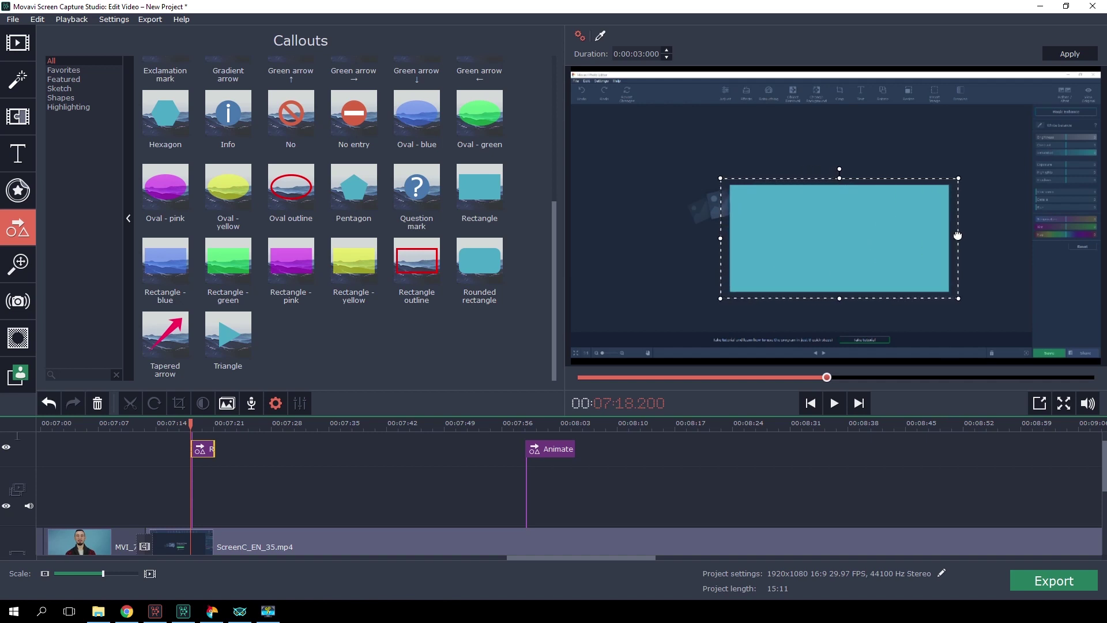
{"action": "left_click_drag", "start_coordinate": [873, 242], "coordinate": [855, 236]}
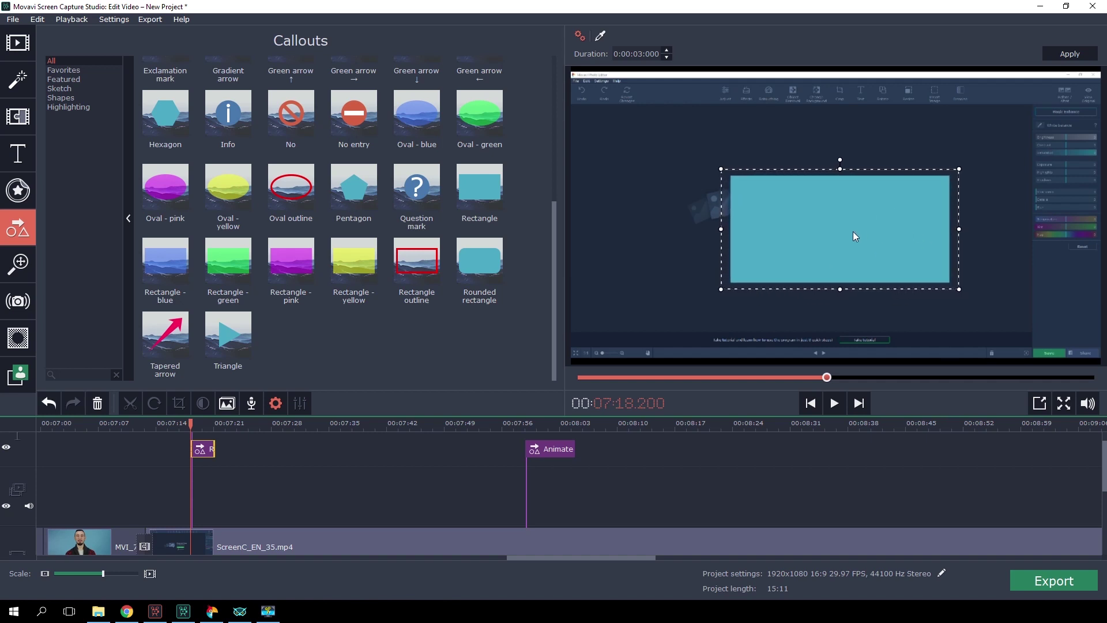
{"action": "scroll", "coordinate": [258, 465], "scroll_direction": "up", "scroll_amount": 3}
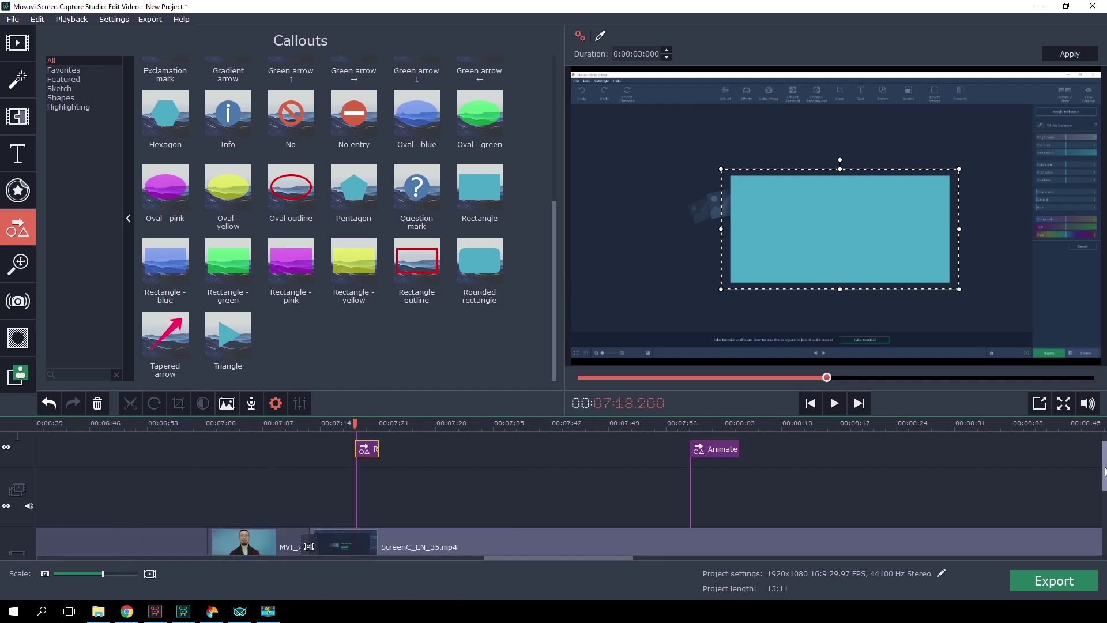
{"action": "left_click_drag", "start_coordinate": [1104, 472], "coordinate": [1104, 466]}
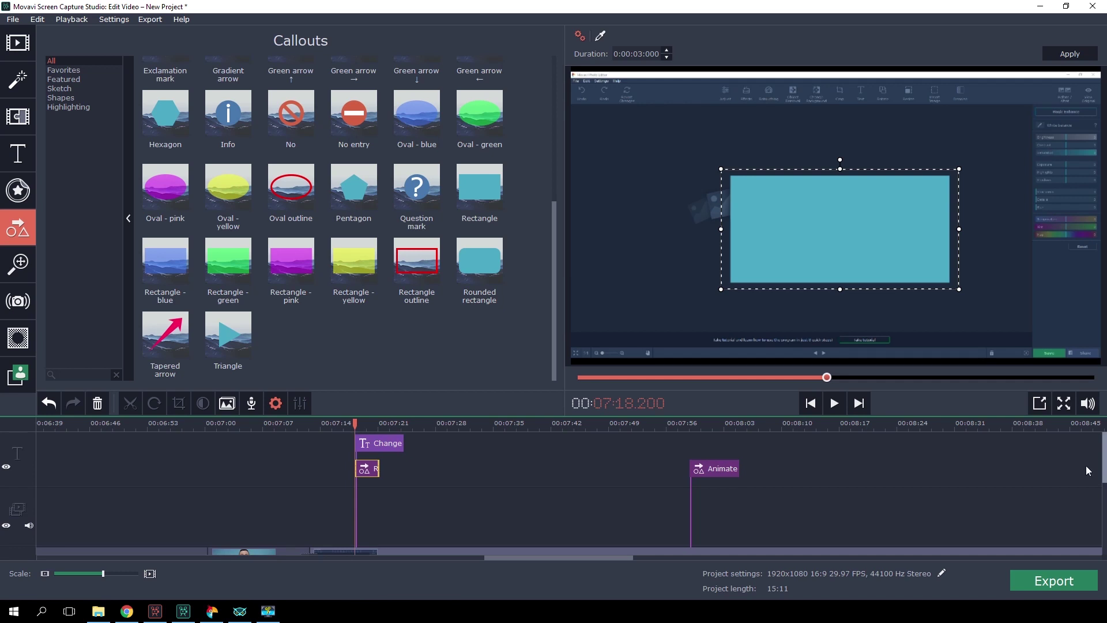